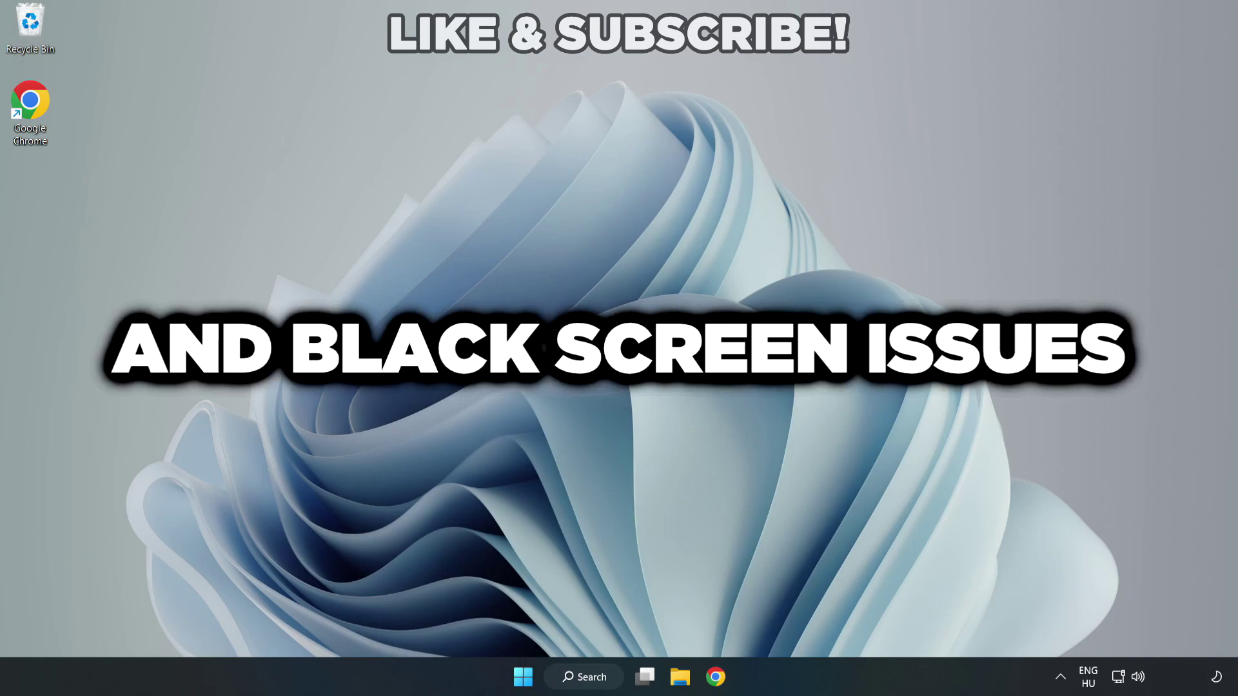
Step: Search Windows for "device manager", open Device Manager and move its window toward the middle of the desktop
left_click(590, 675)
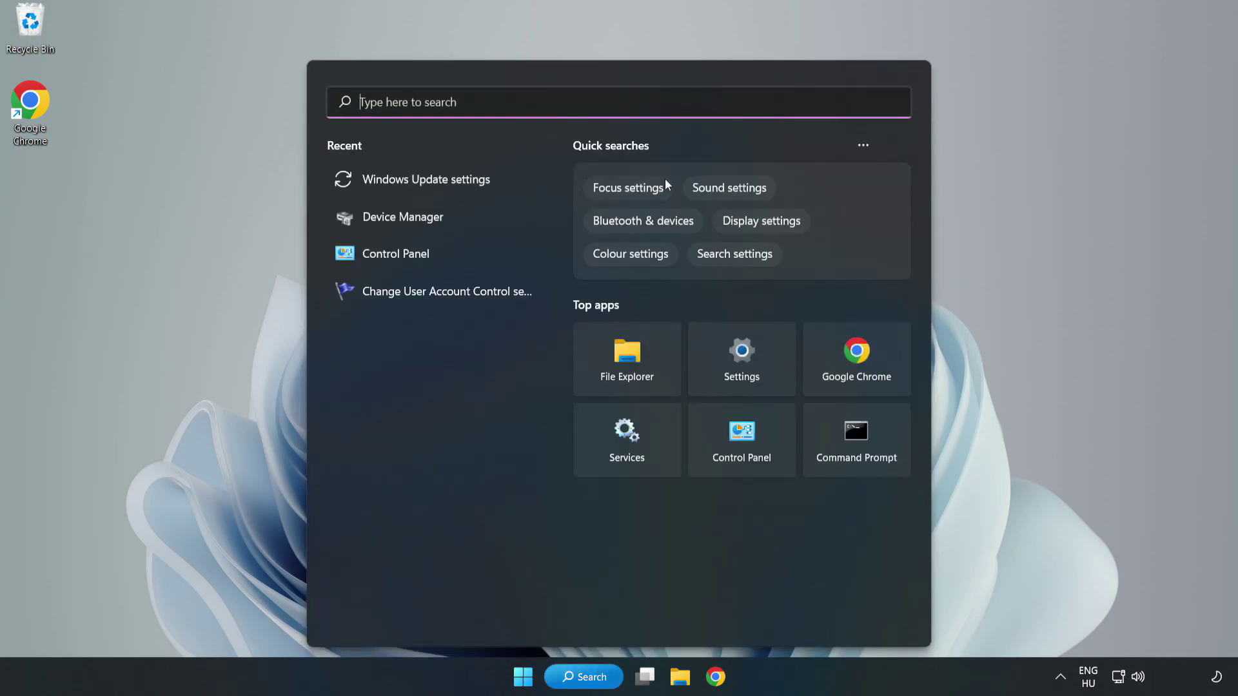
type("device m")
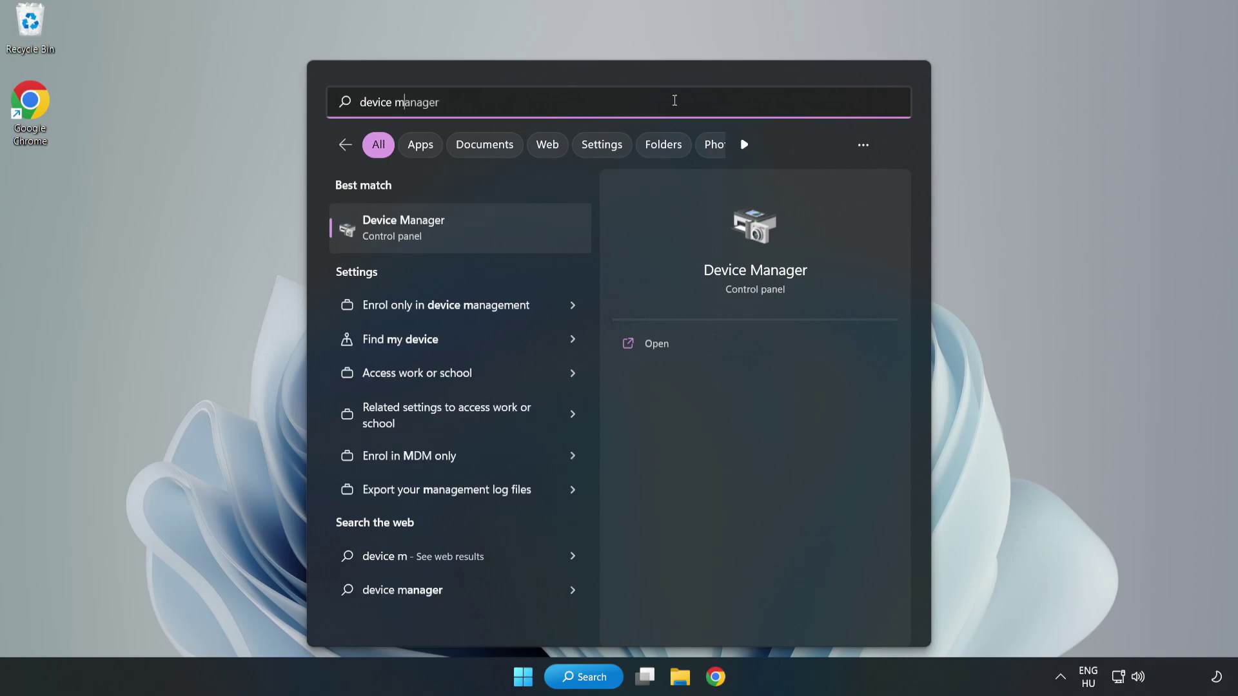
type("anager")
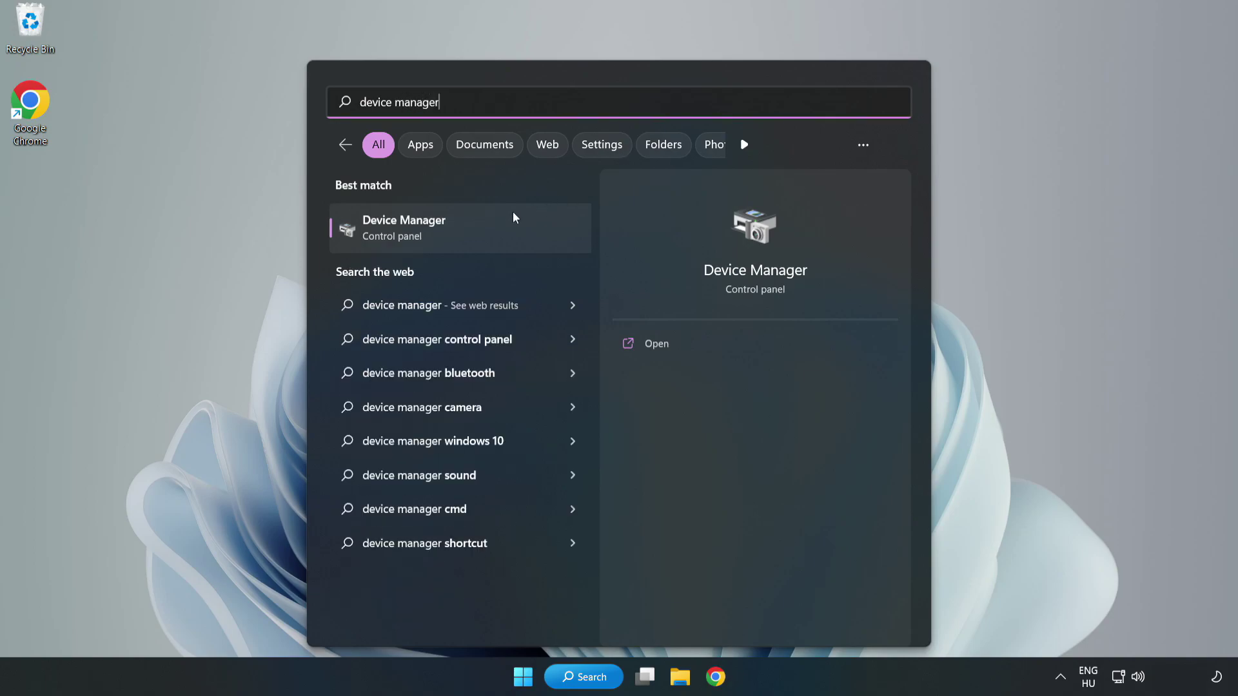
left_click(461, 235)
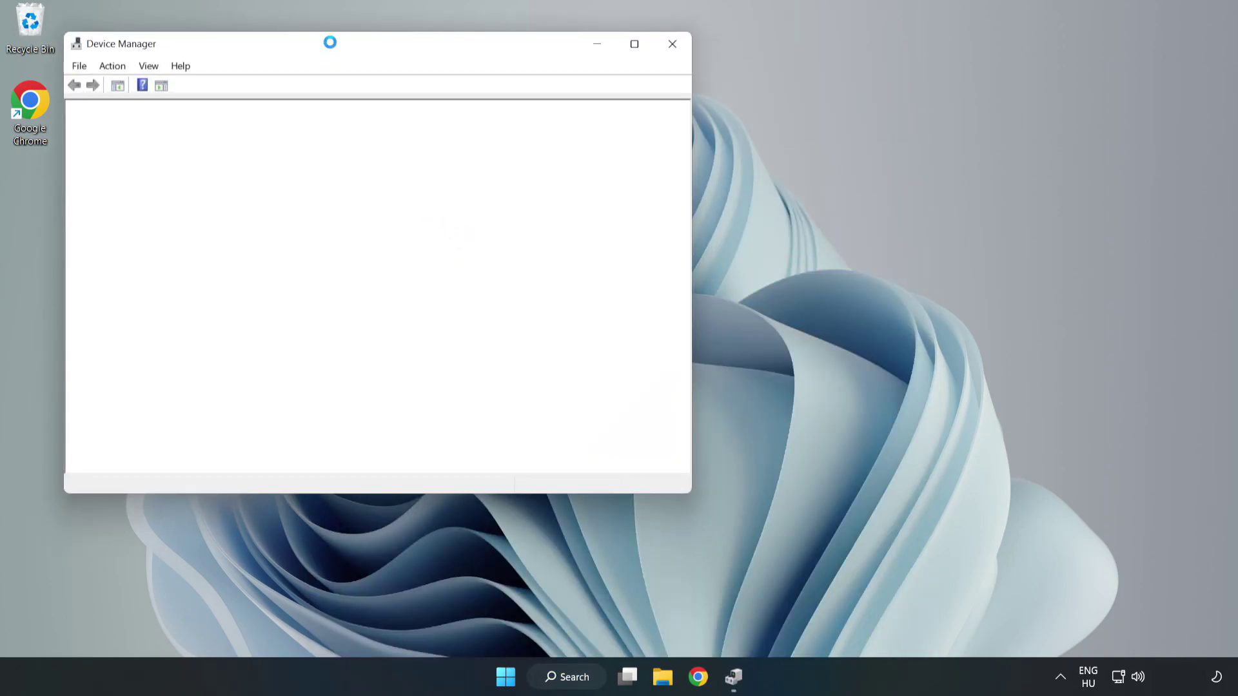
left_click_drag(330, 47, 551, 111)
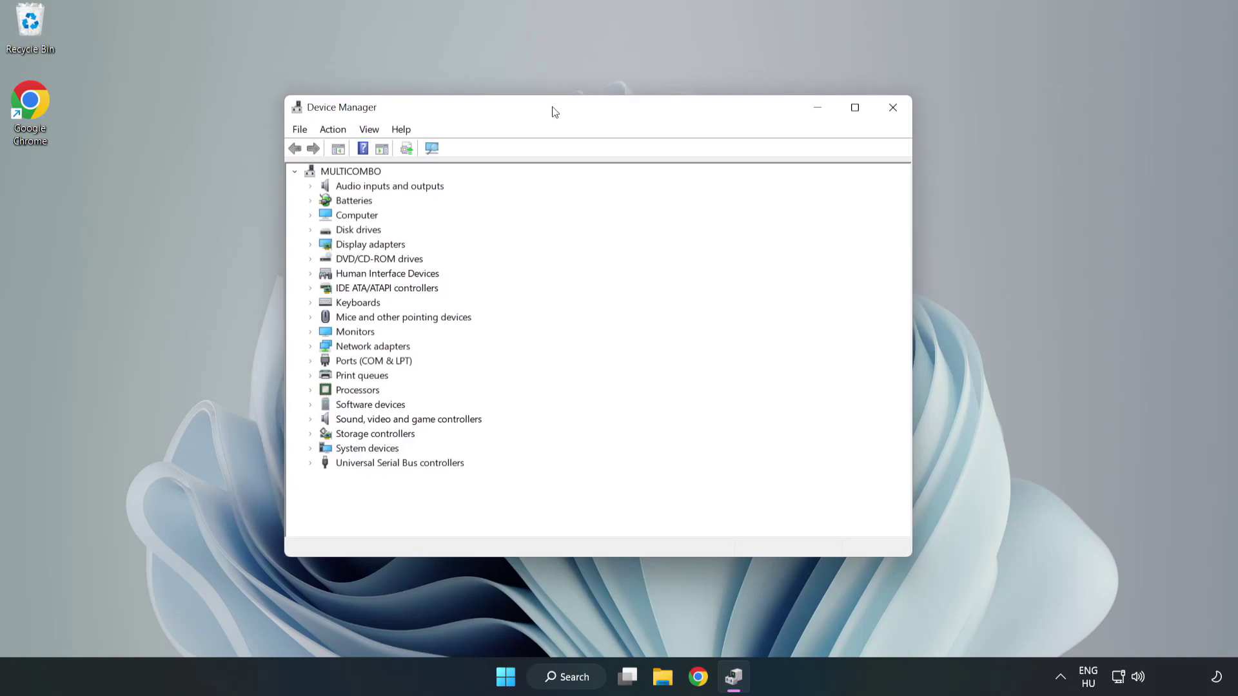
Step: Run an automatic driver search for the VMware SVGA 3D display adapter, and close Device Manager
left_click(330, 245)
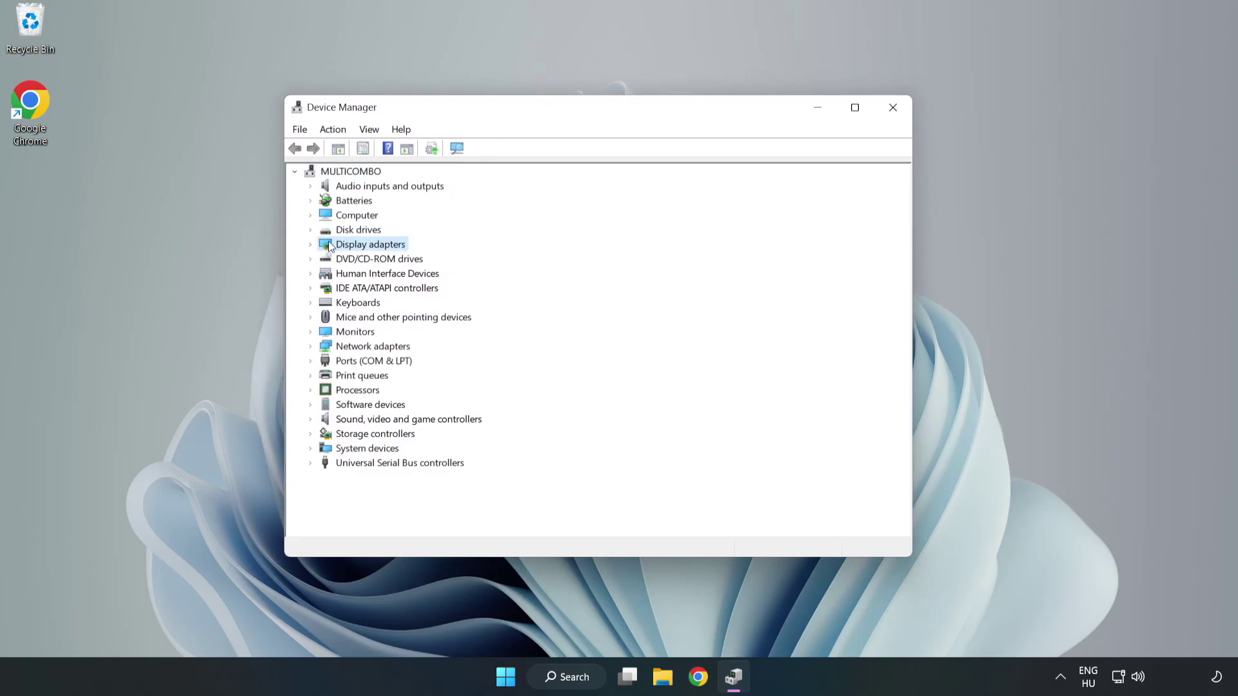
left_click(311, 245)
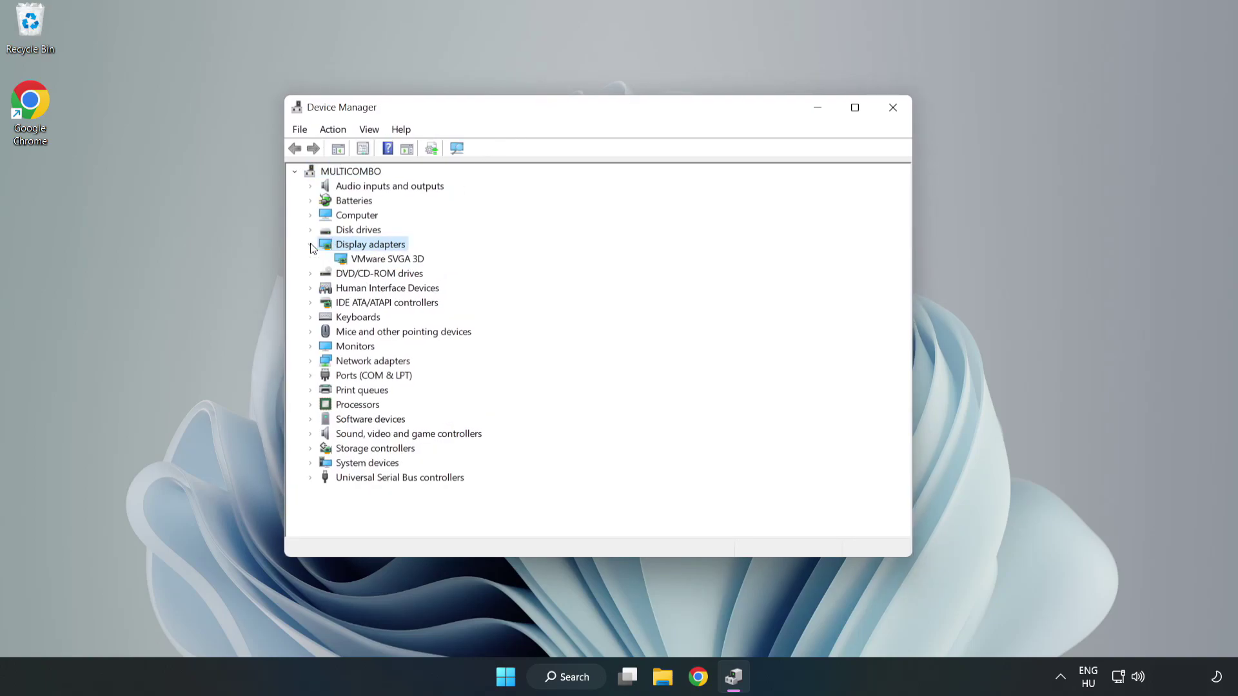
left_click(346, 261)
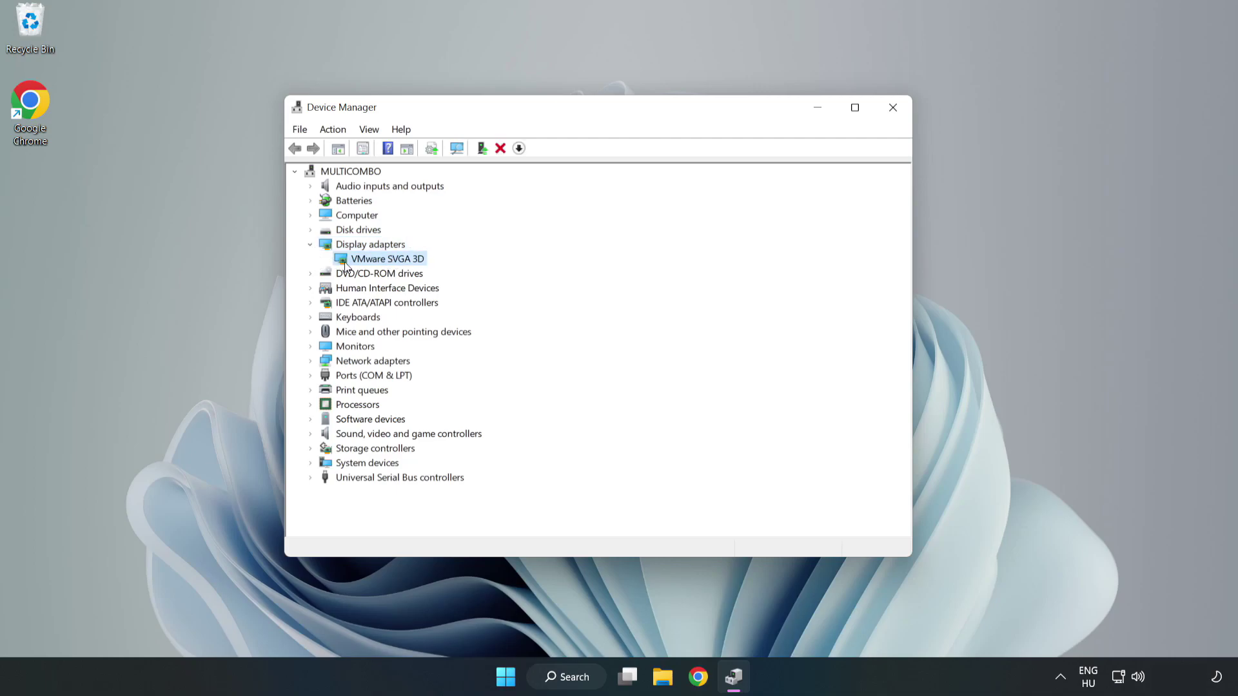
right_click(386, 265)
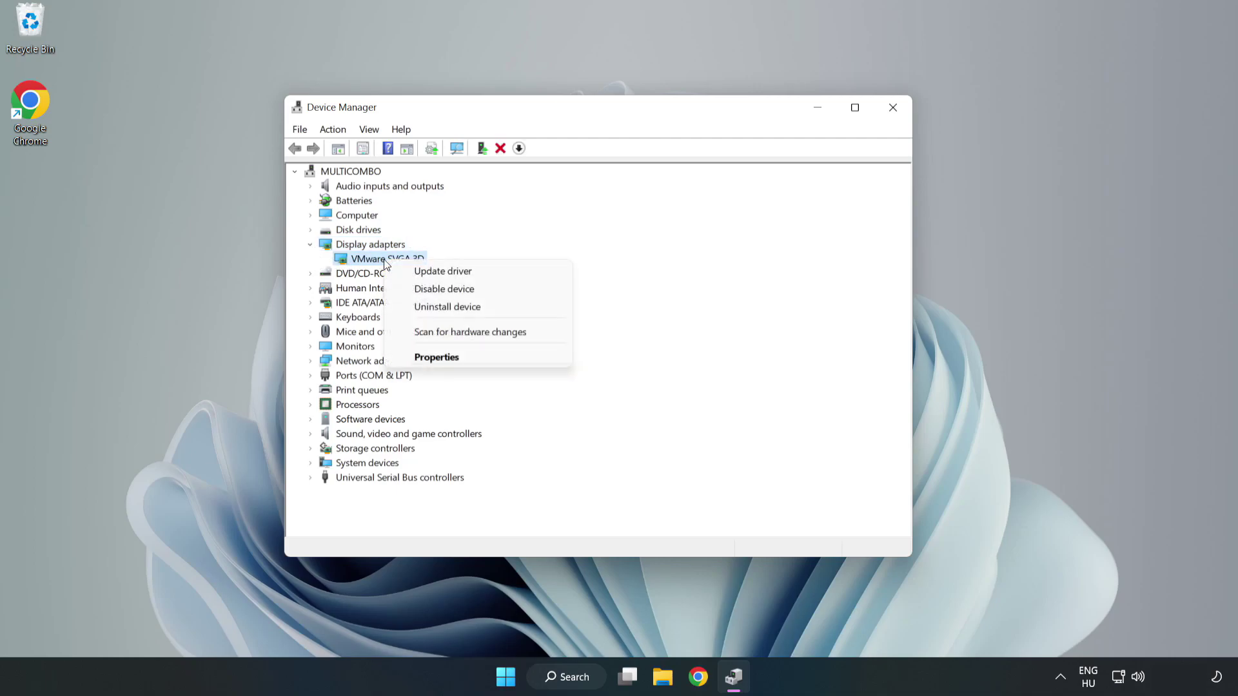
left_click(479, 273)
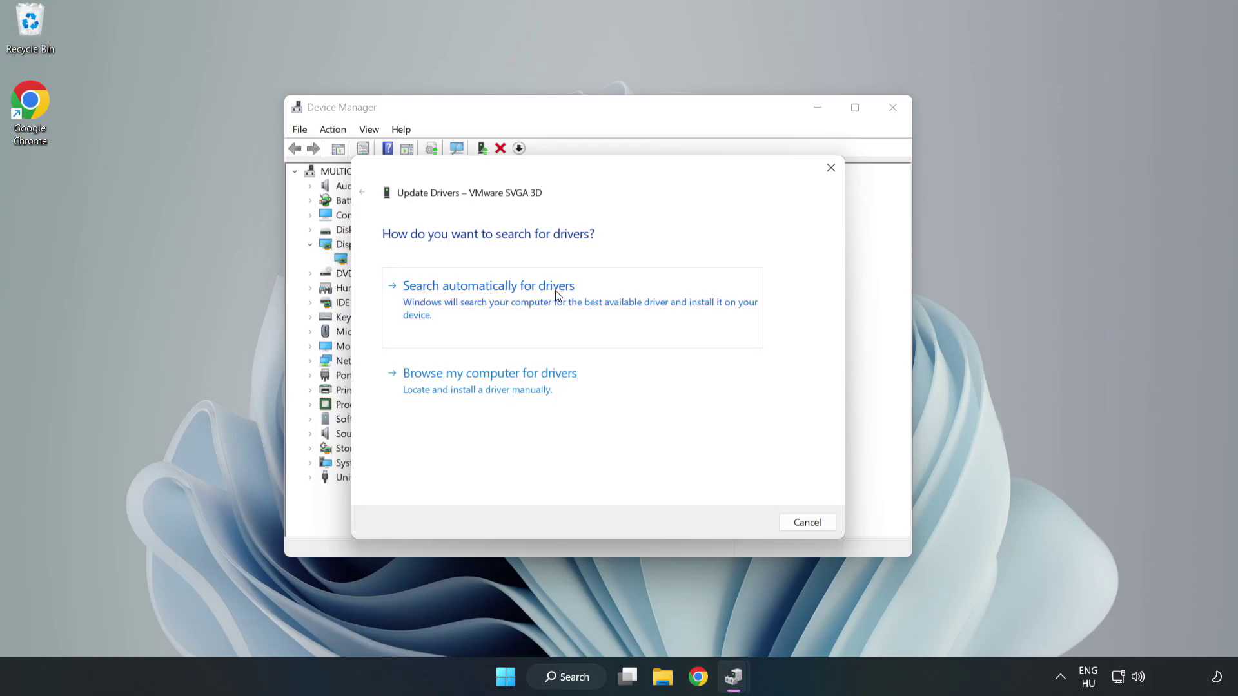
left_click(492, 299)
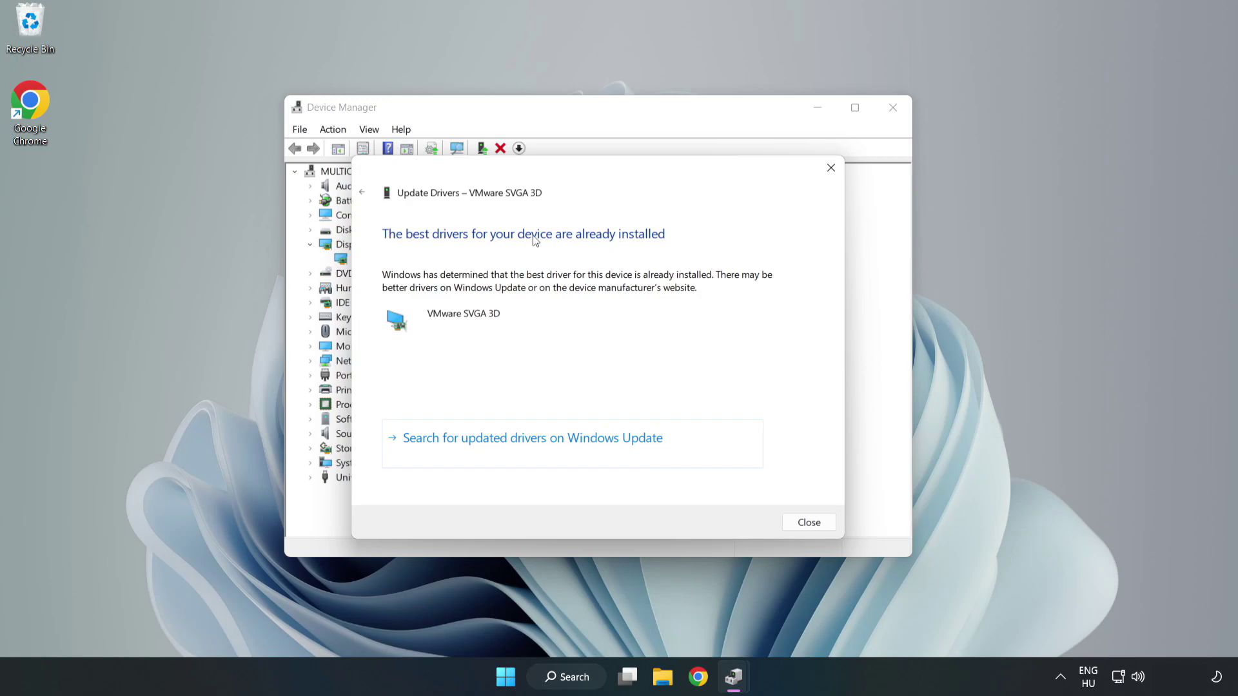
left_click(809, 524)
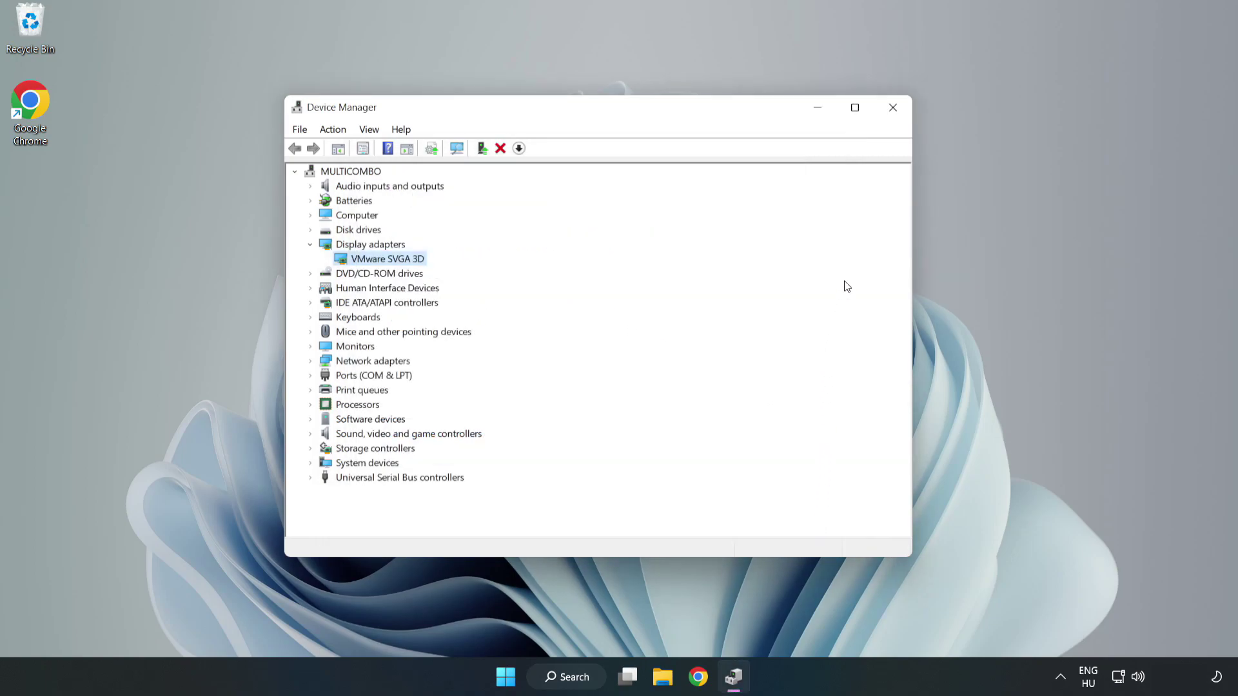
left_click(893, 108)
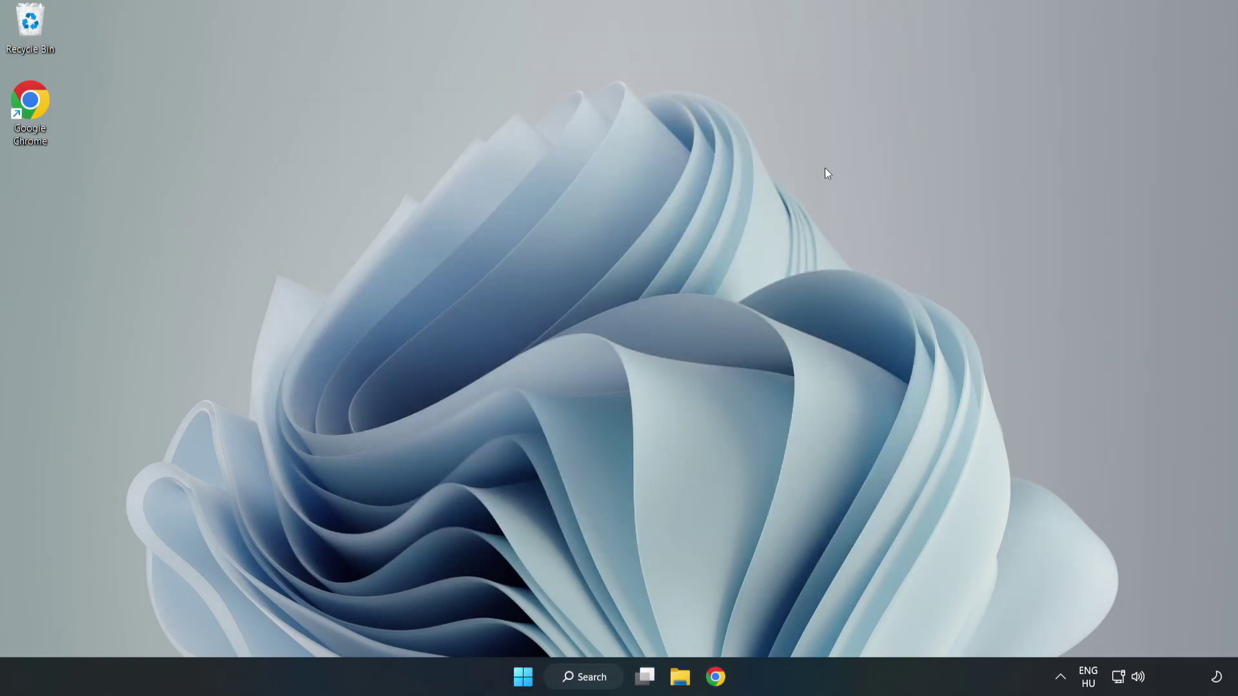
Step: Search Windows for "updates", check for updates in the maximized Windows Update settings, and close Settings
left_click(589, 677)
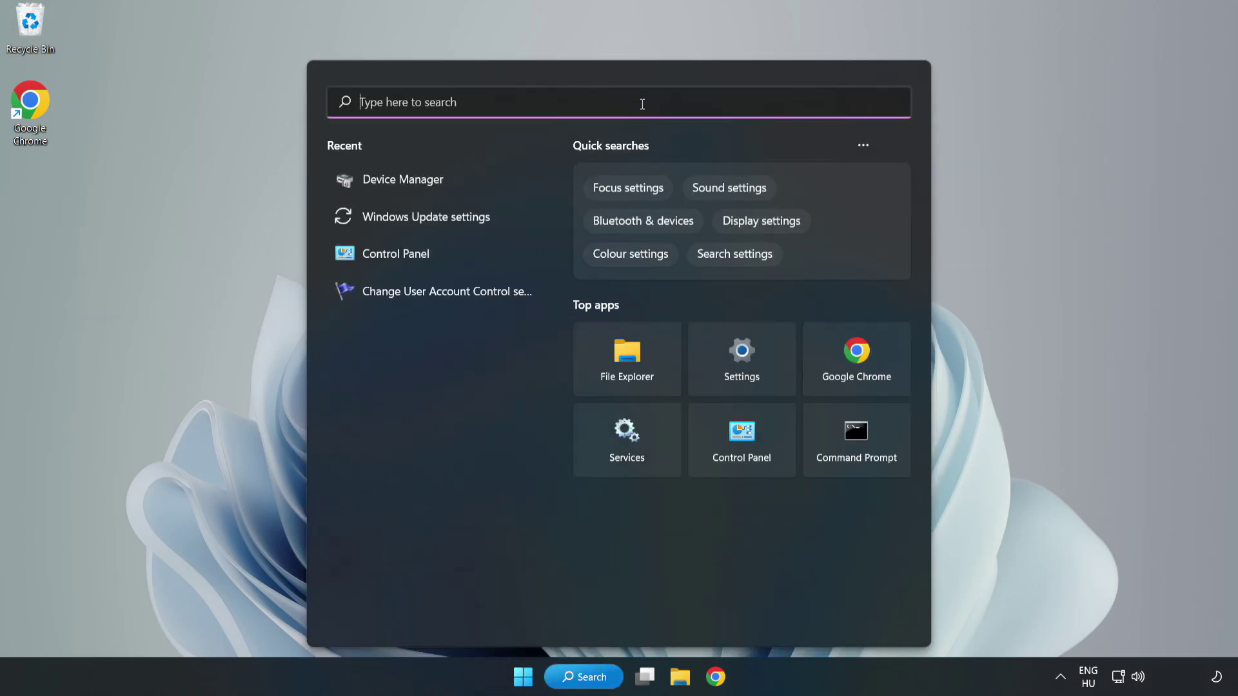
type("updates")
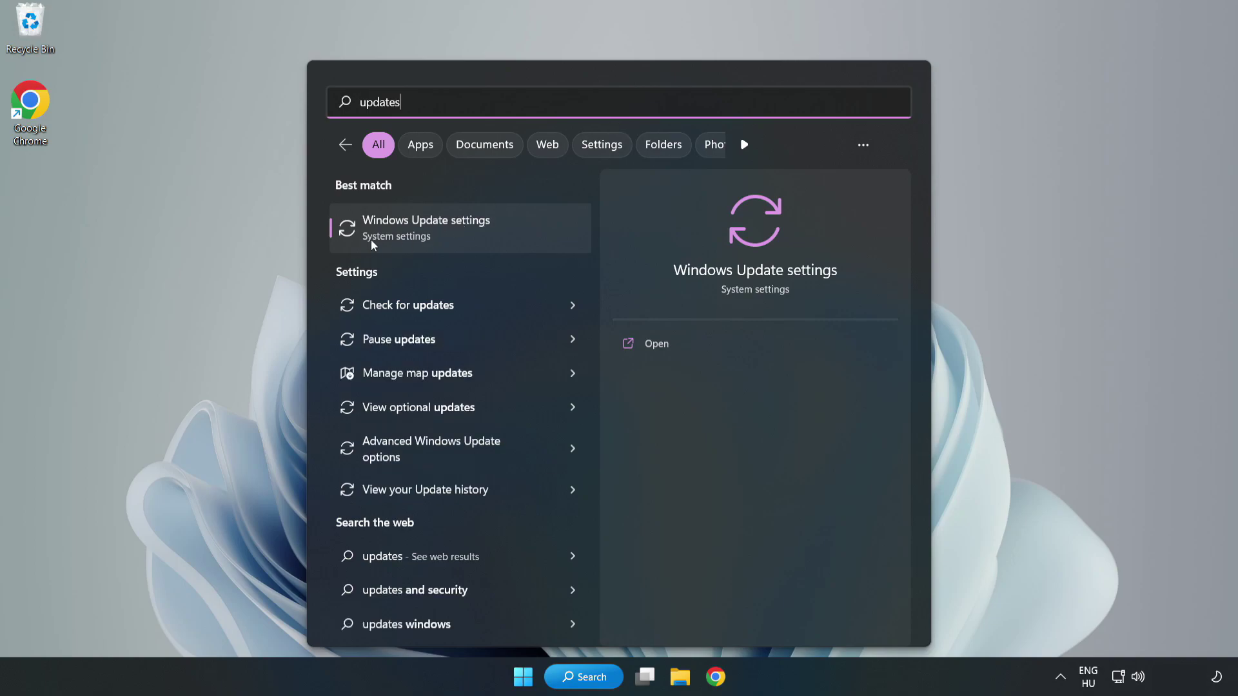
left_click(441, 234)
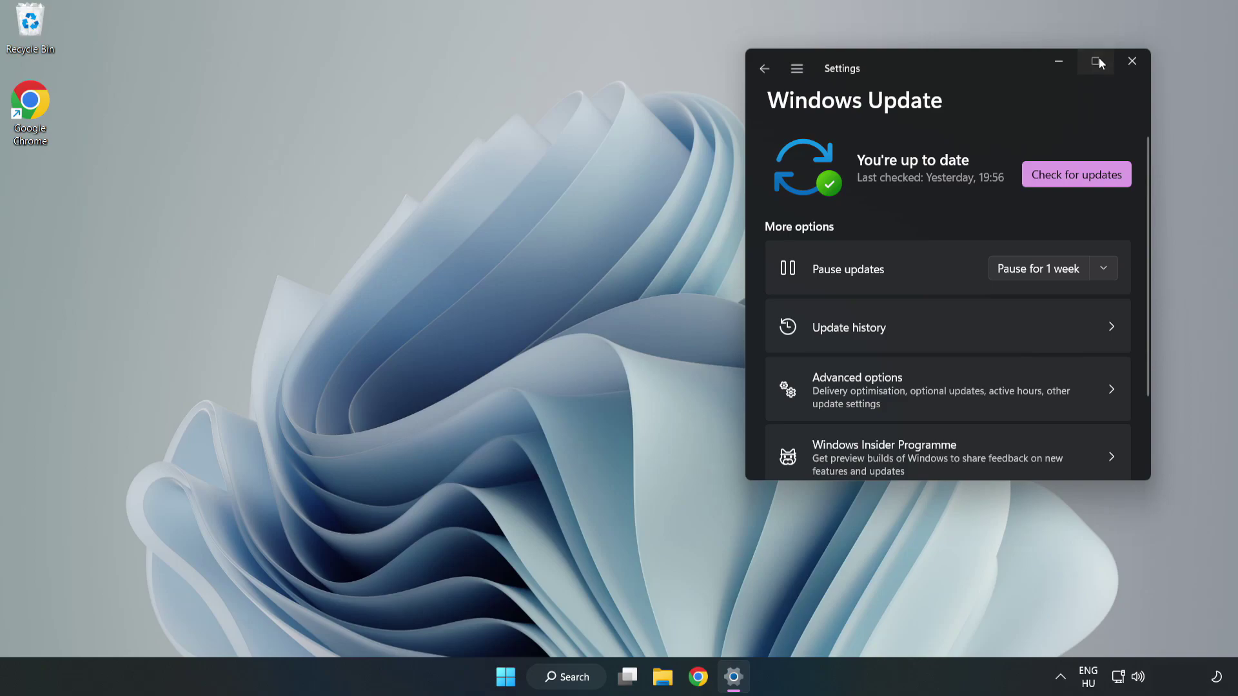
left_click(1097, 59)
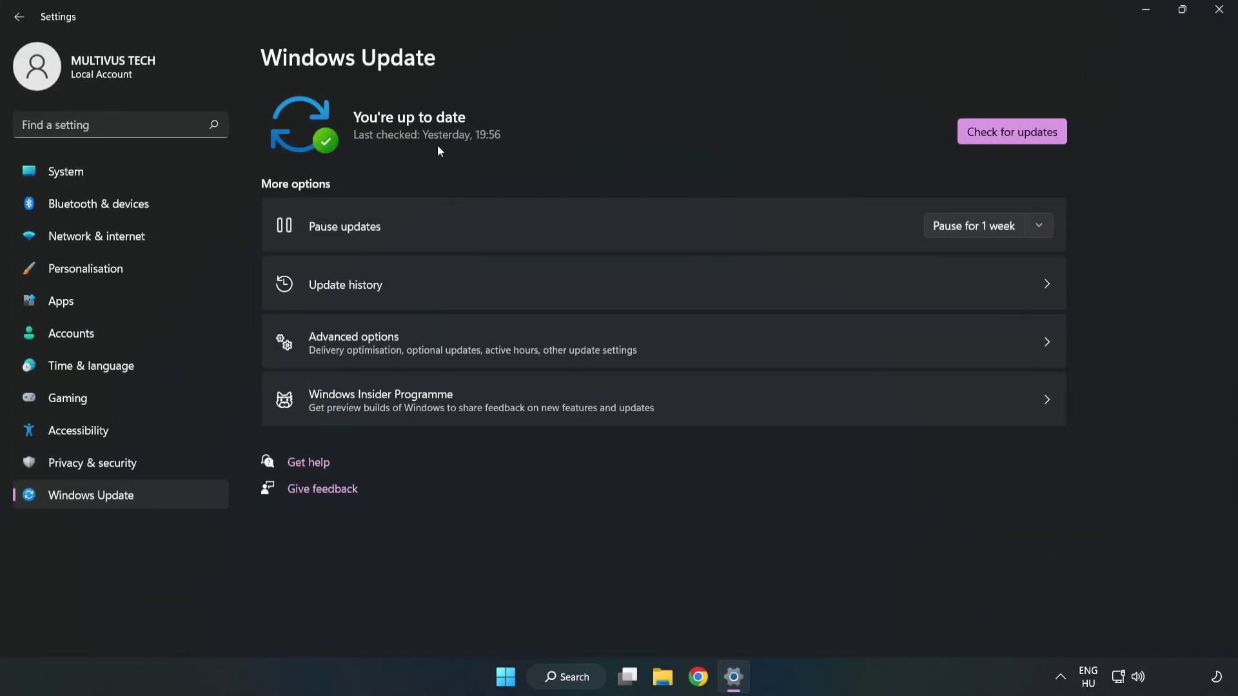
left_click(1016, 134)
left_click(1218, 10)
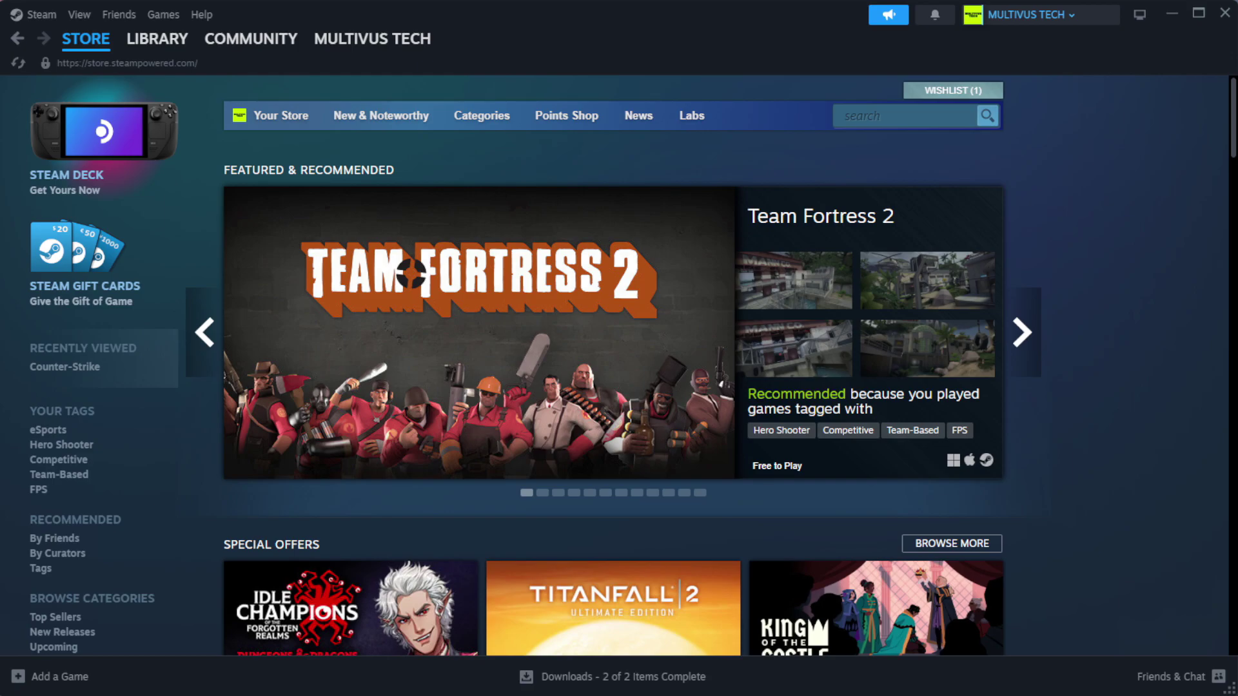
Step: In the Steam library, verify the integrity of the game files for the favorite YOUR NOT WORKING GAME
mouse_move(179, 48)
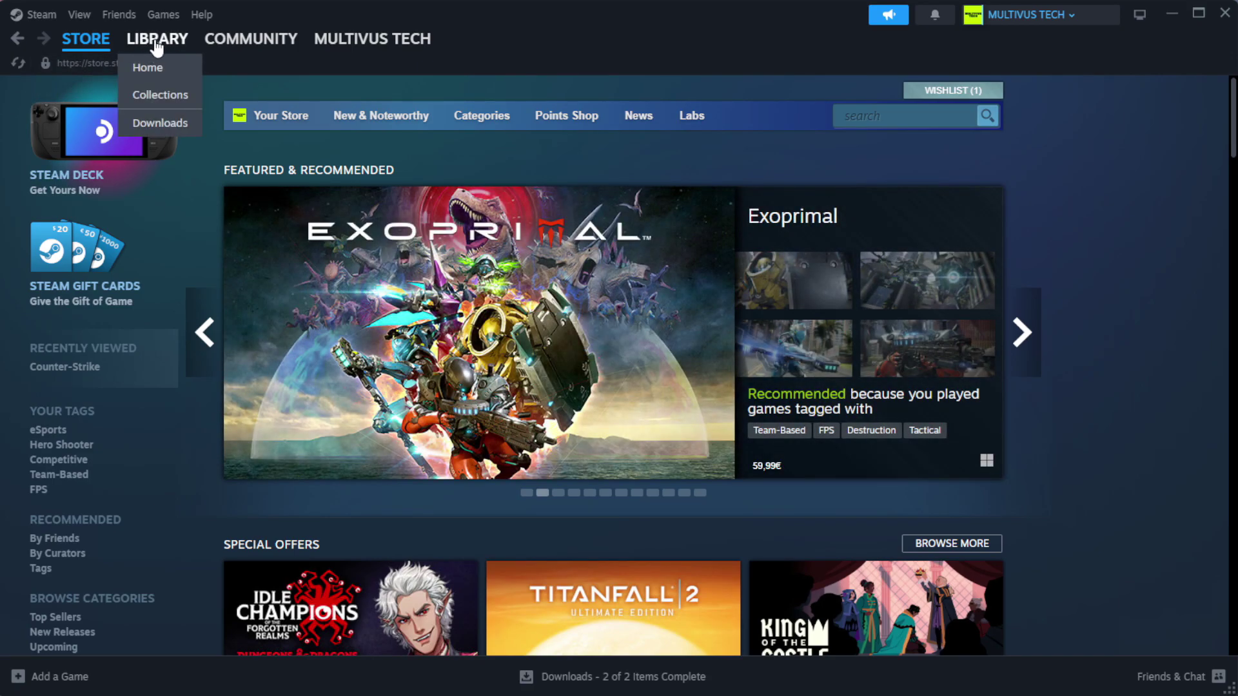
left_click(179, 67)
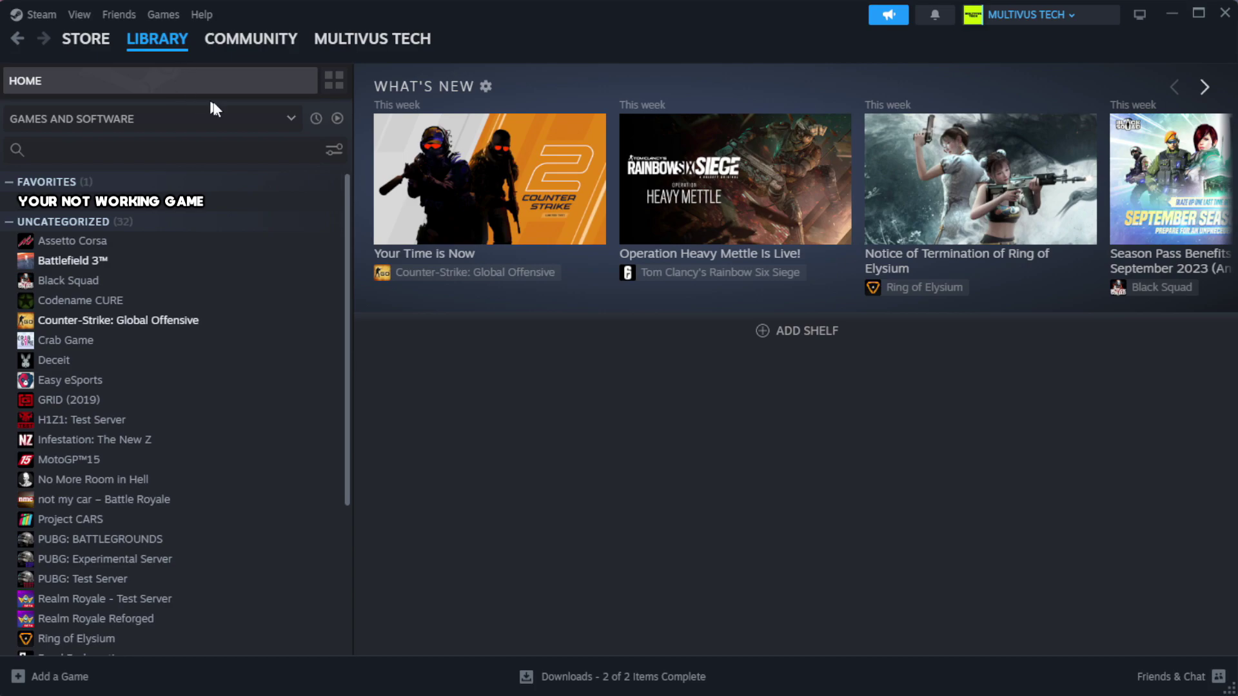
right_click(304, 202)
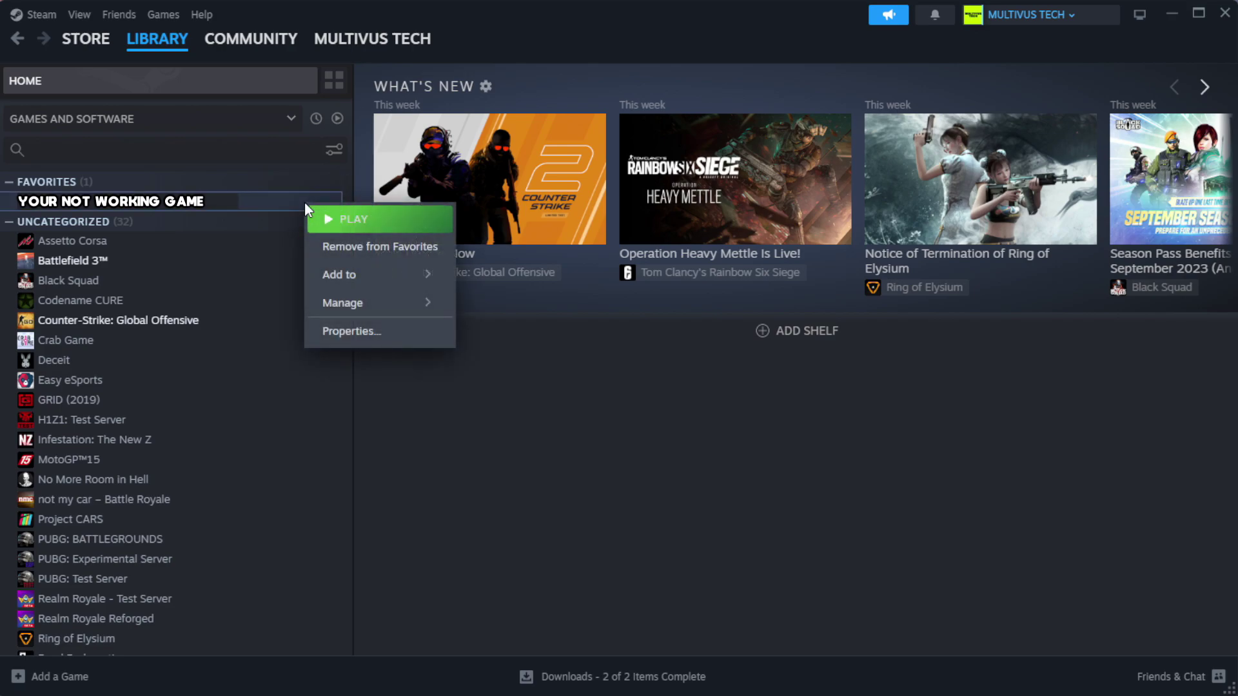
left_click(385, 334)
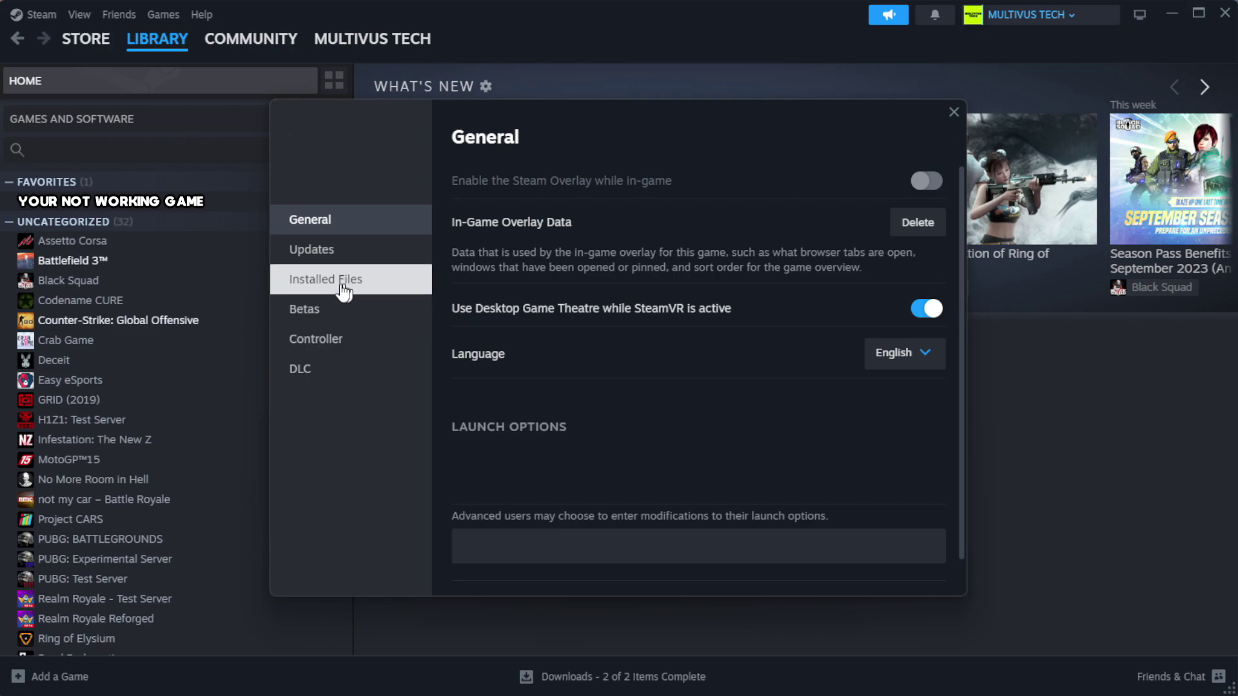
left_click(407, 293)
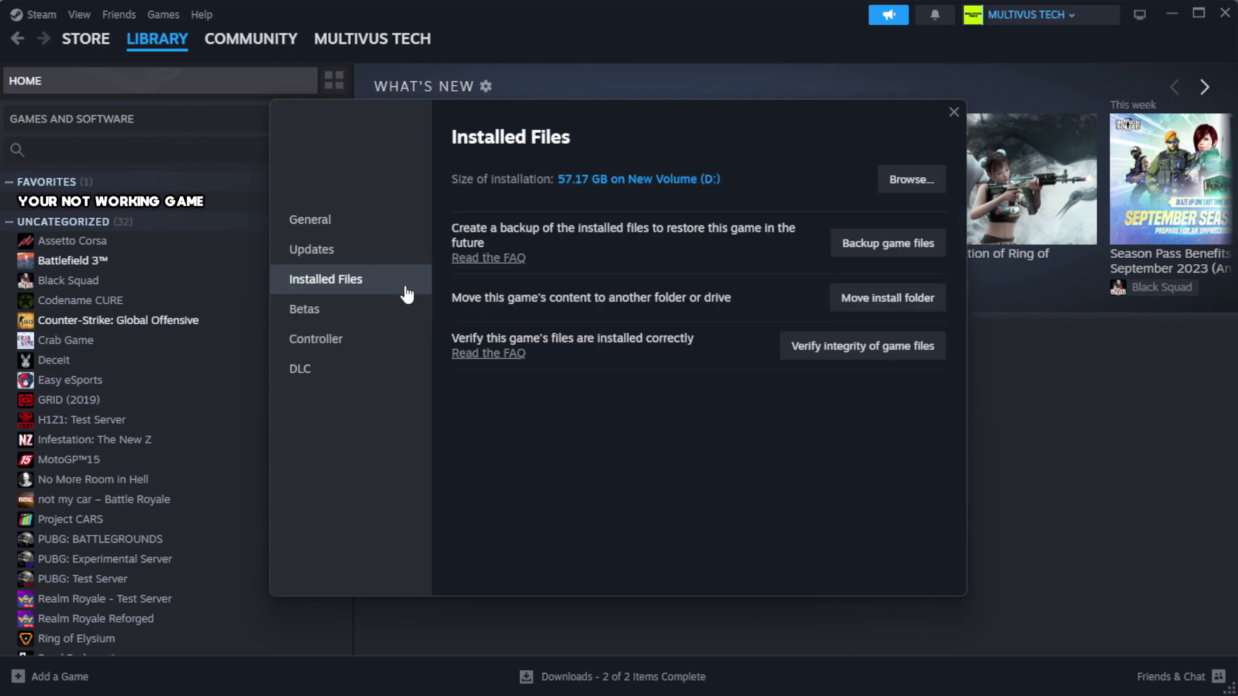
left_click(870, 351)
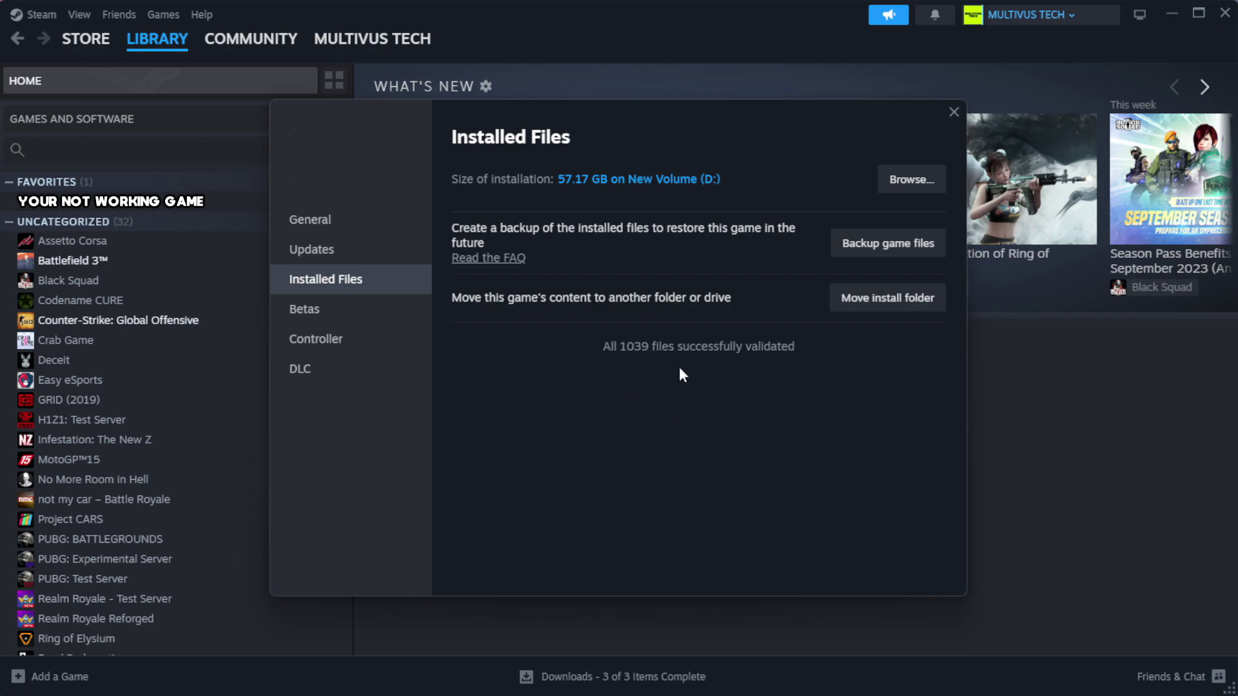
Step: Browse to the game's install folder and open the properties of the YOUR NOT WORKING GAME shortcut, moving the dialog fully into view
left_click(909, 180)
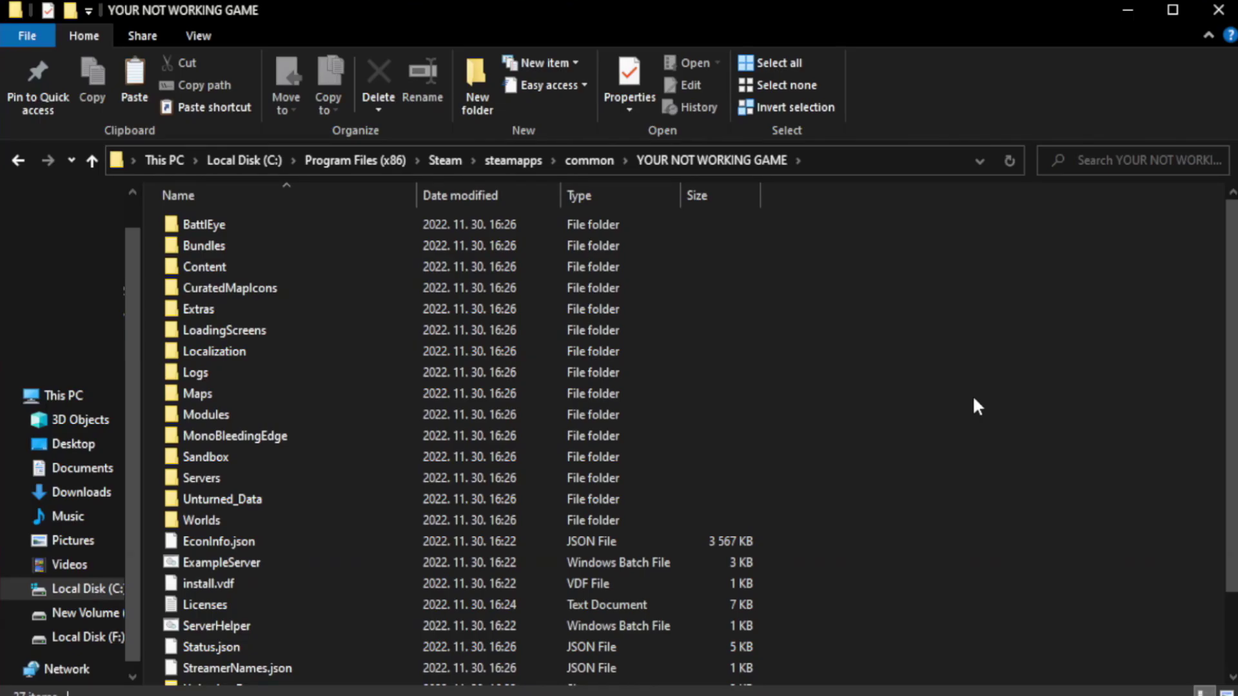
left_click_drag(1231, 383, 1233, 461)
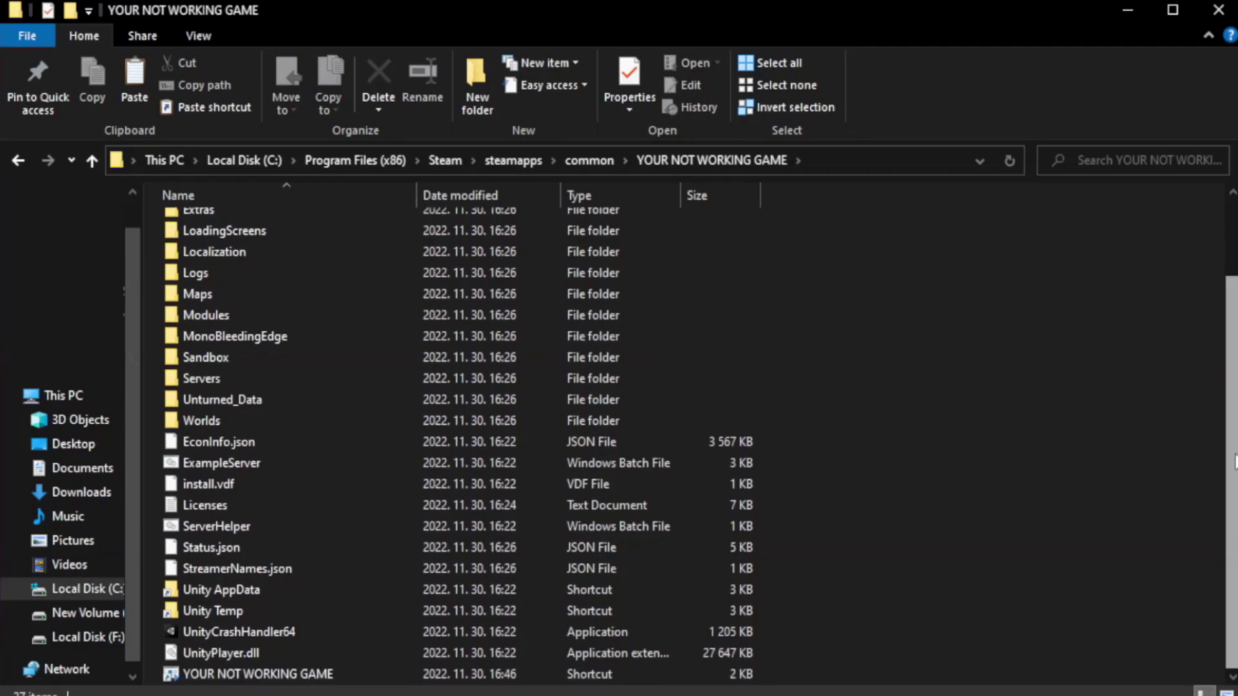
left_click(424, 675)
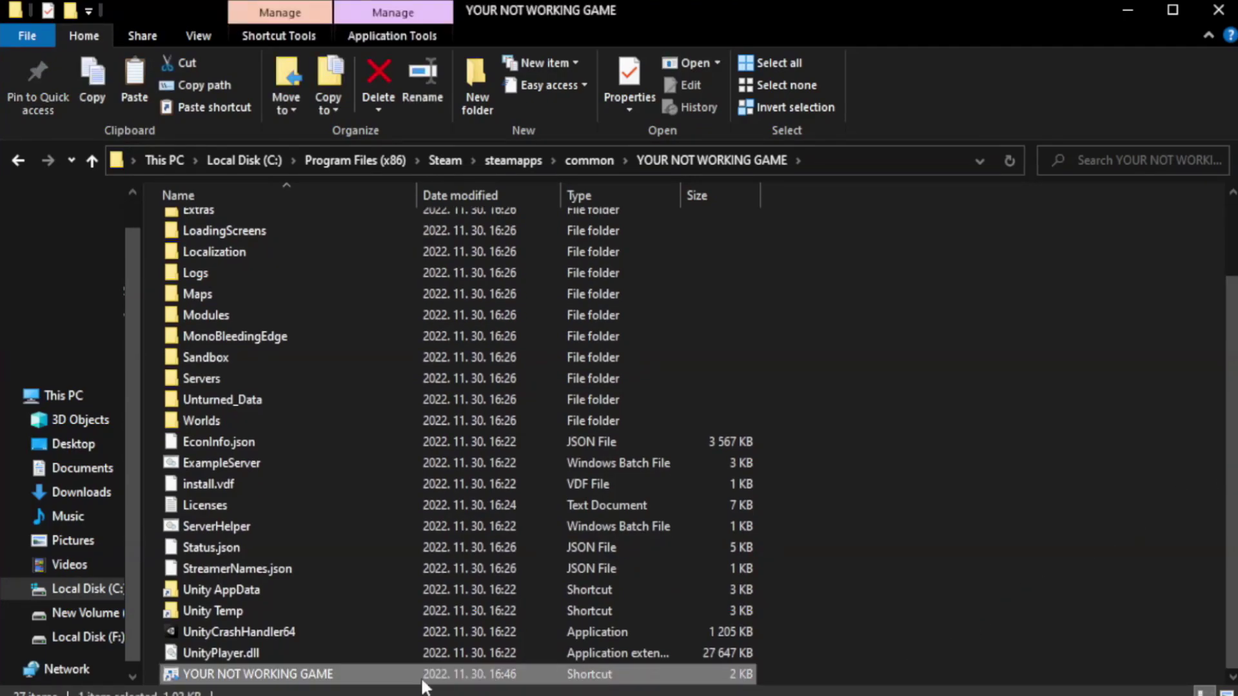
right_click(414, 679)
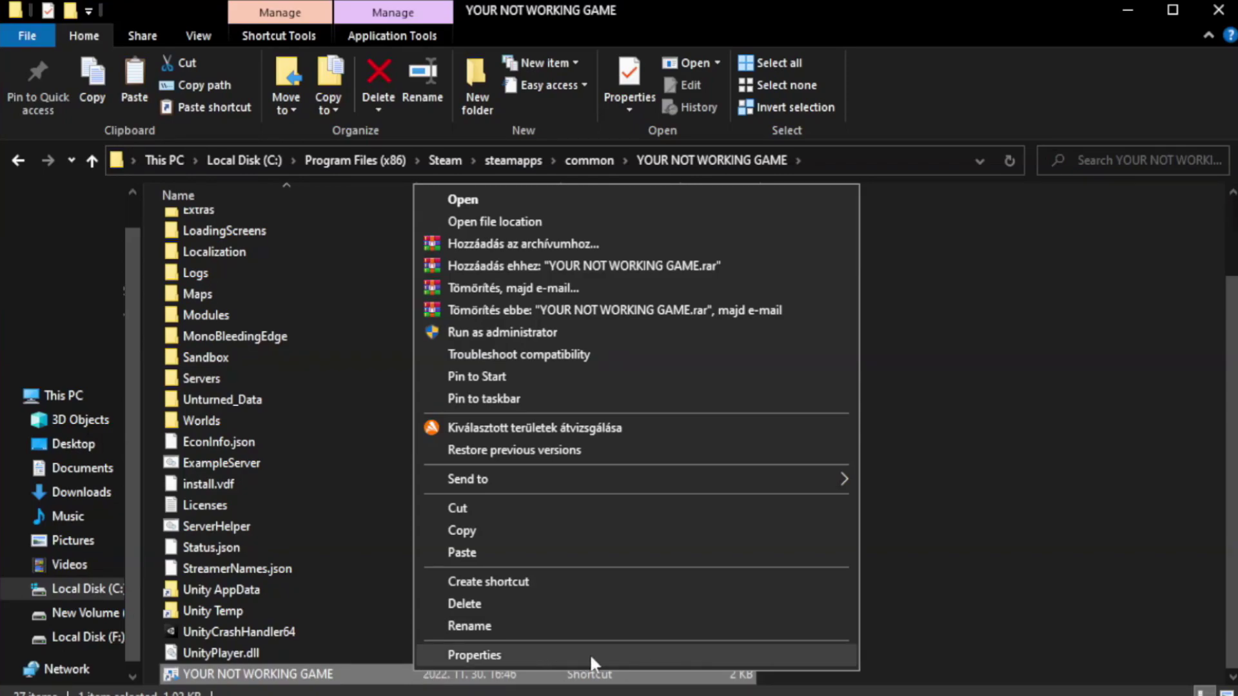
left_click(631, 652)
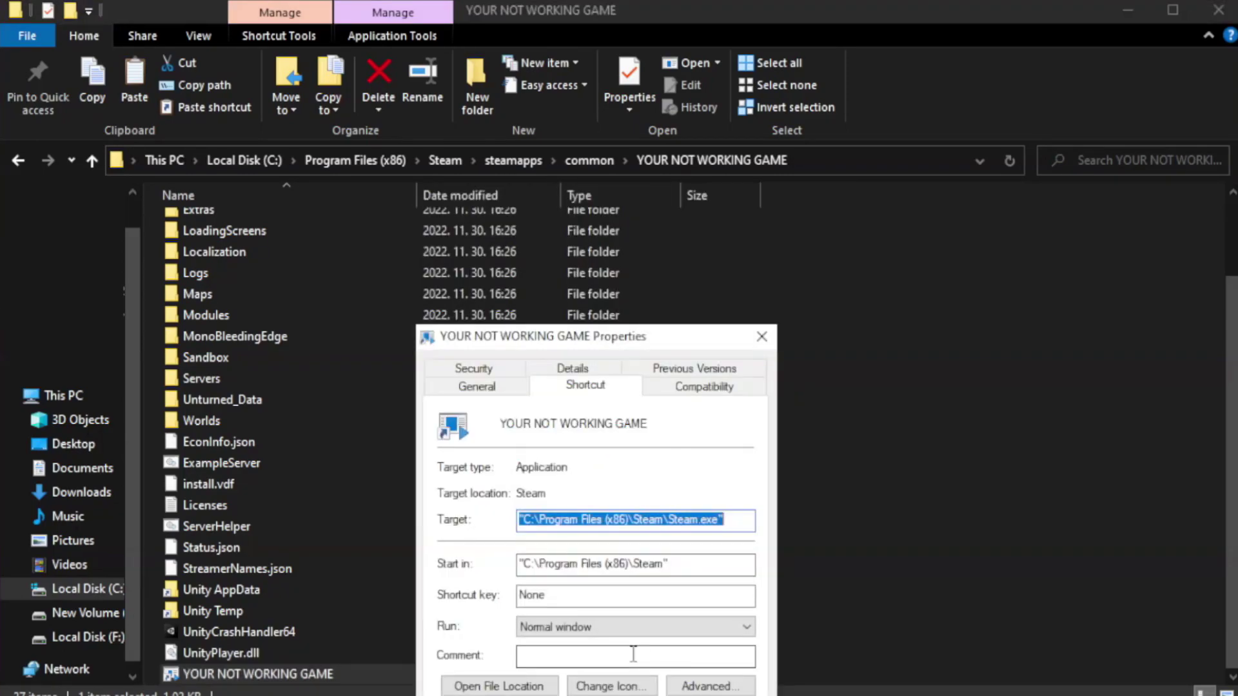
left_click_drag(618, 335, 622, 127)
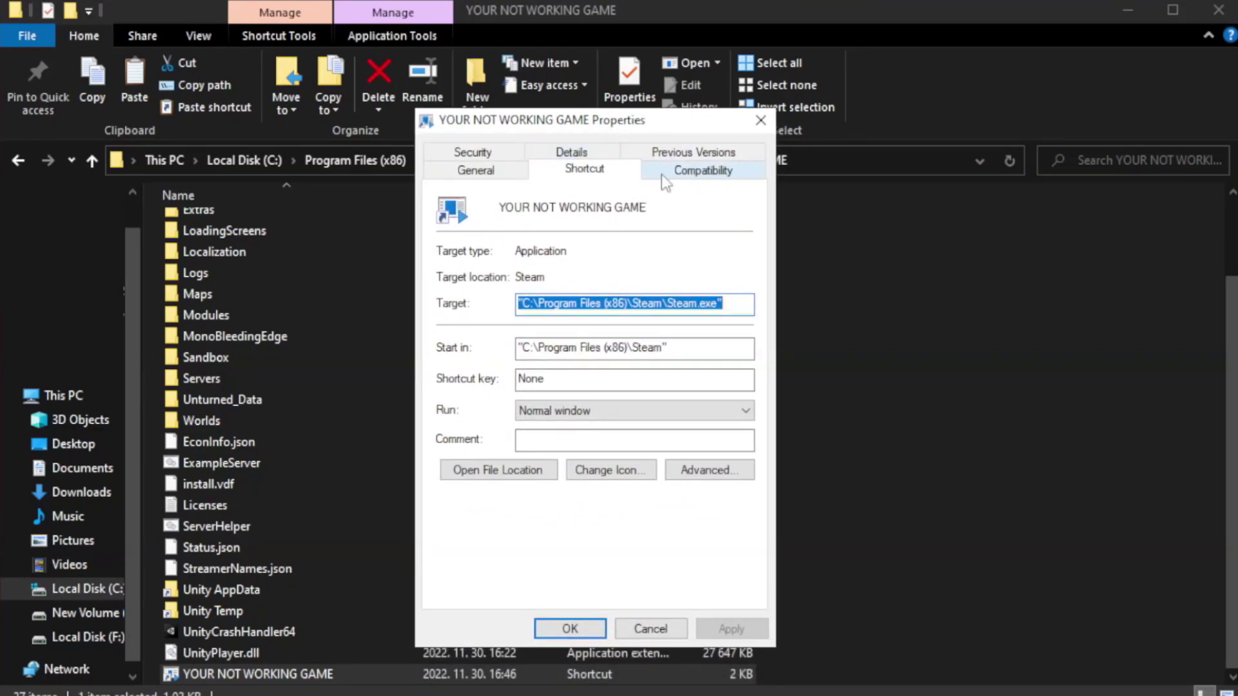
Step: Set the game shortcut to Windows 8 compatibility mode, disable fullscreen optimizations, run it as administrator, and apply the properties
left_click(697, 171)
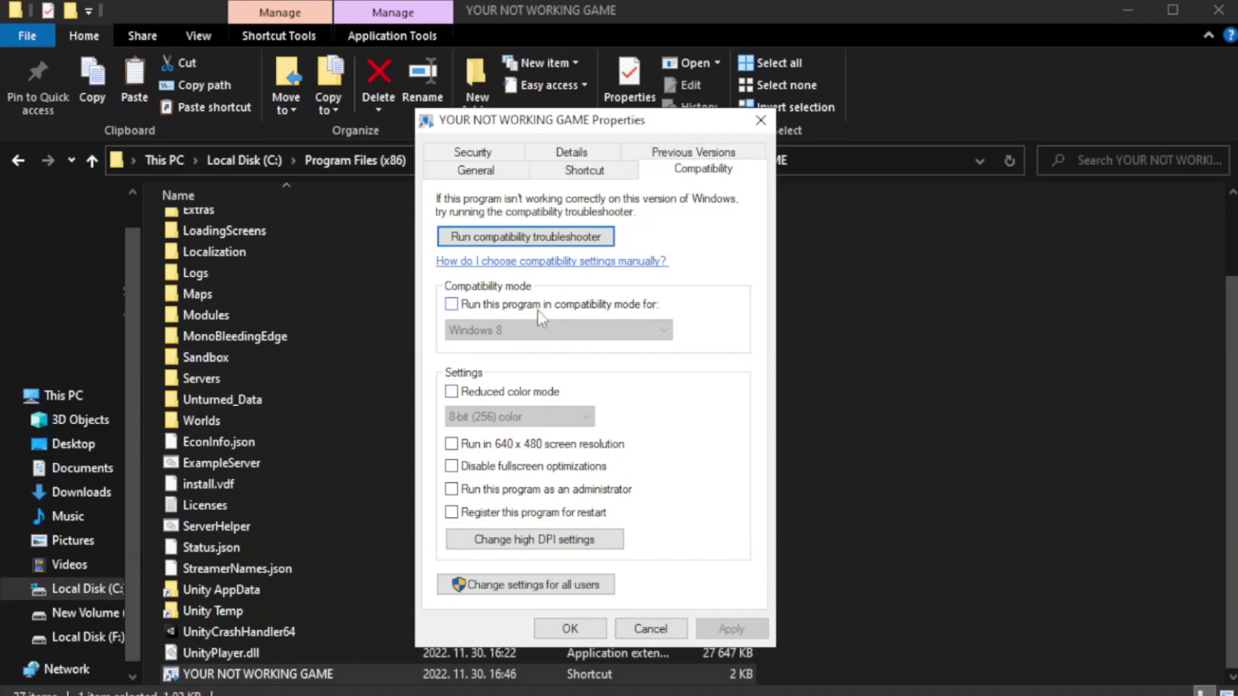
left_click(492, 308)
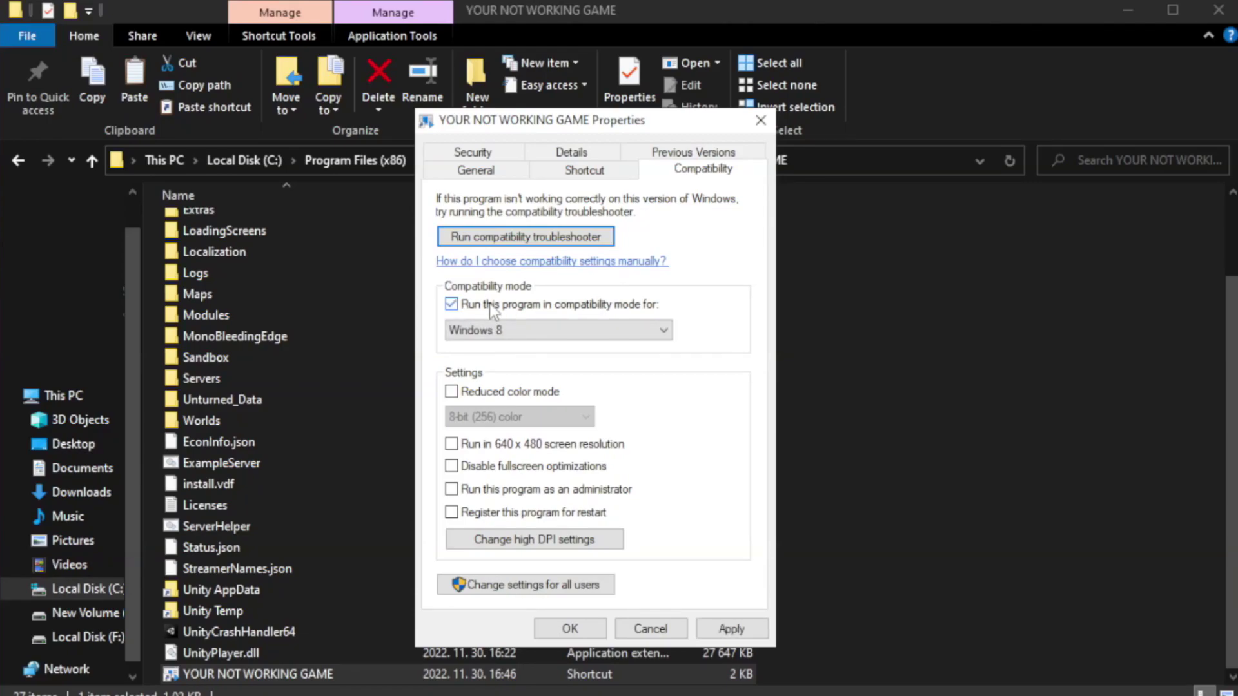
left_click(529, 329)
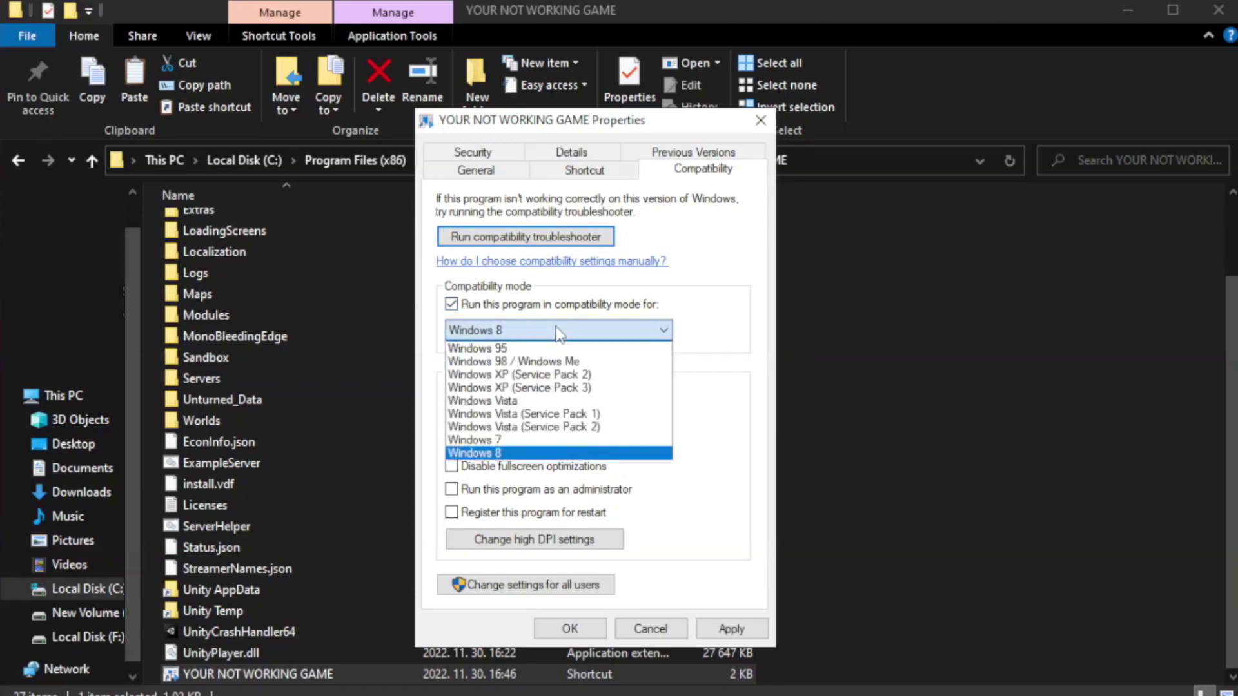
left_click(526, 453)
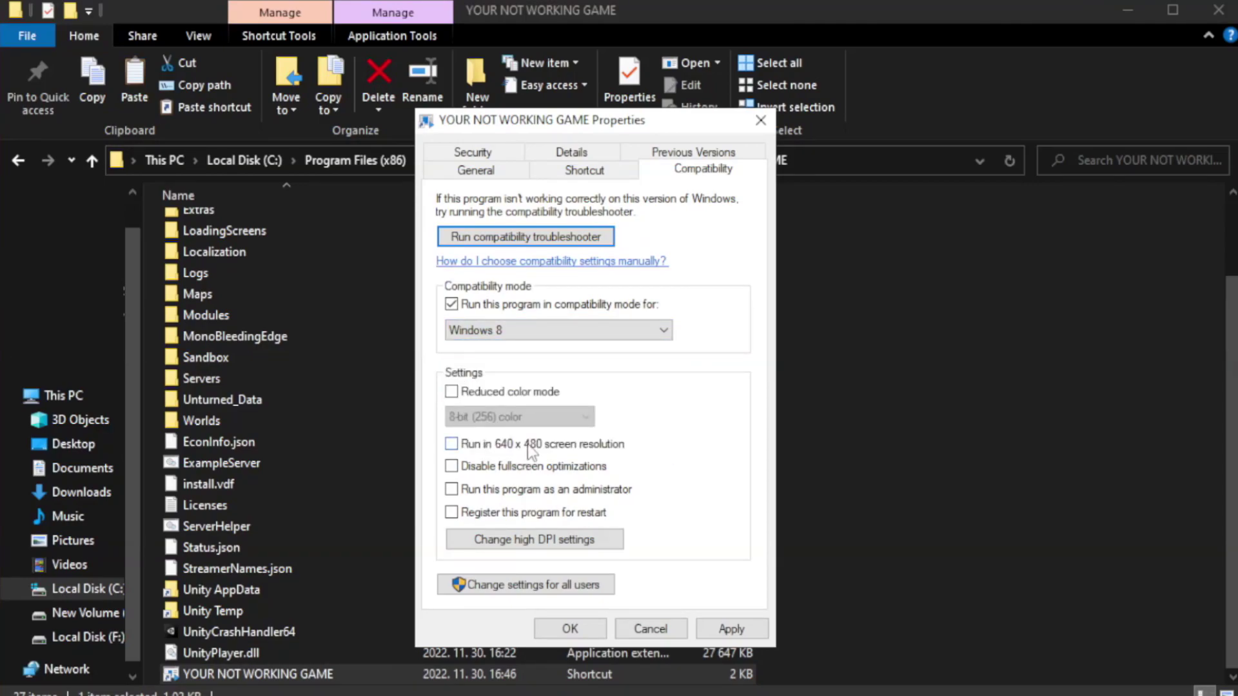
left_click(483, 473)
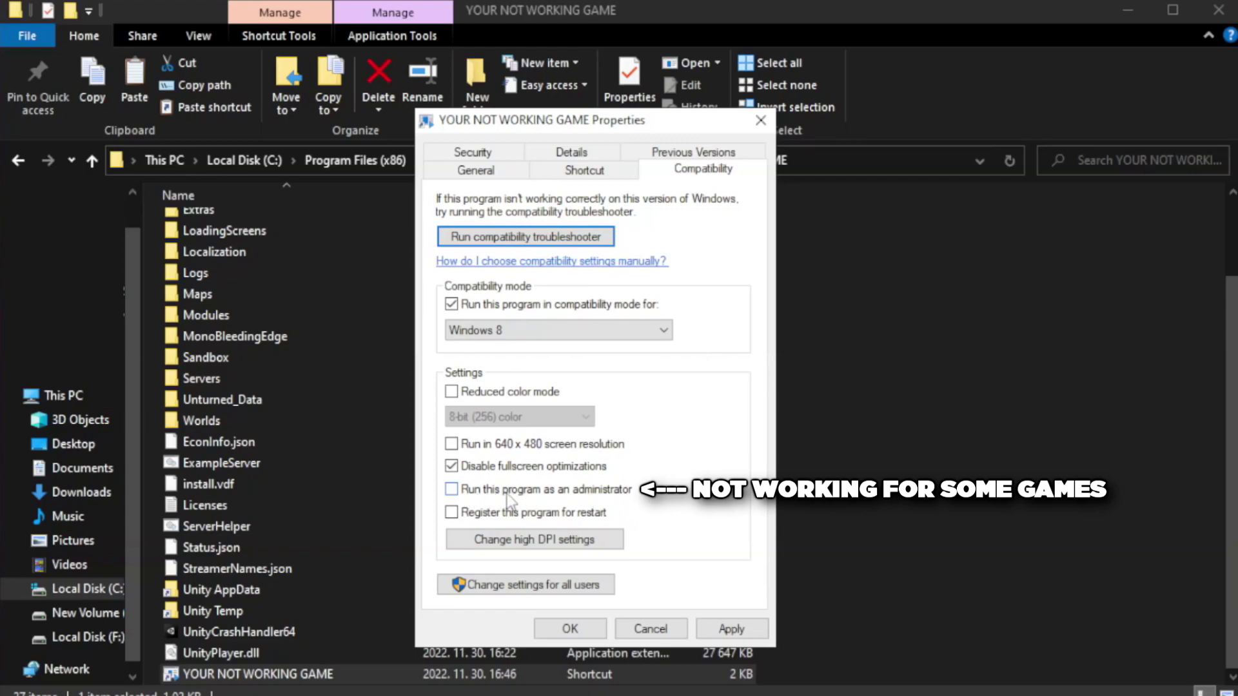
left_click(486, 498)
left_click(729, 631)
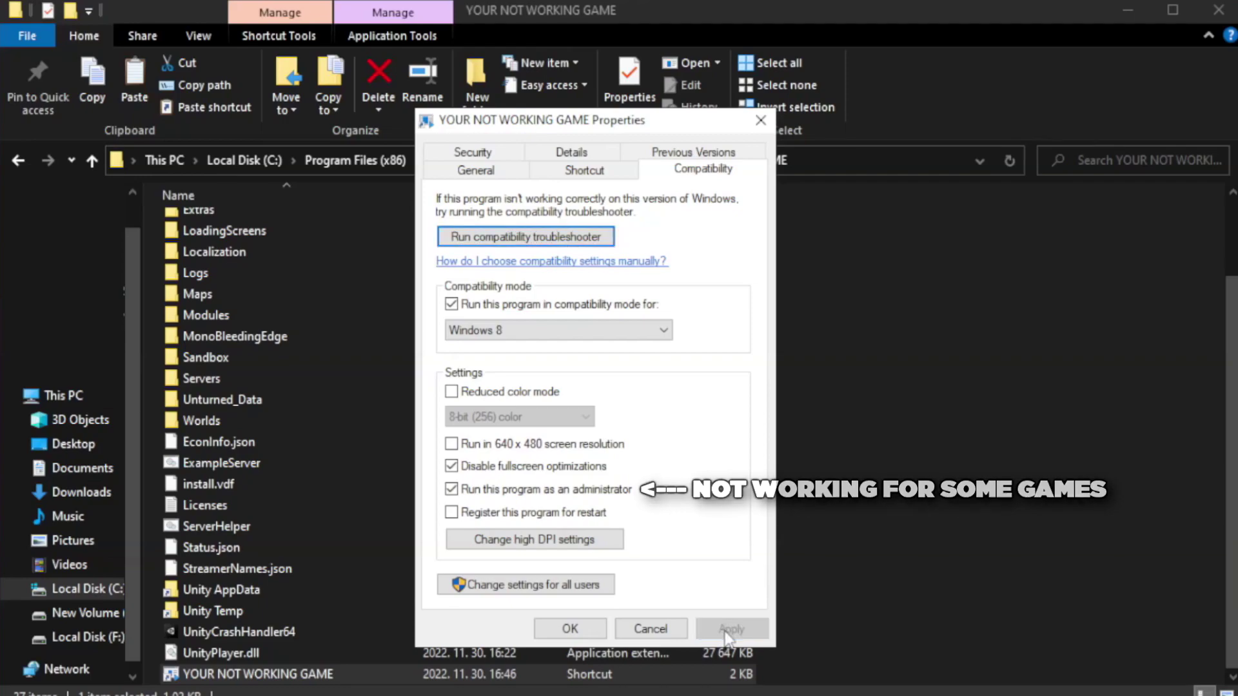
left_click(568, 630)
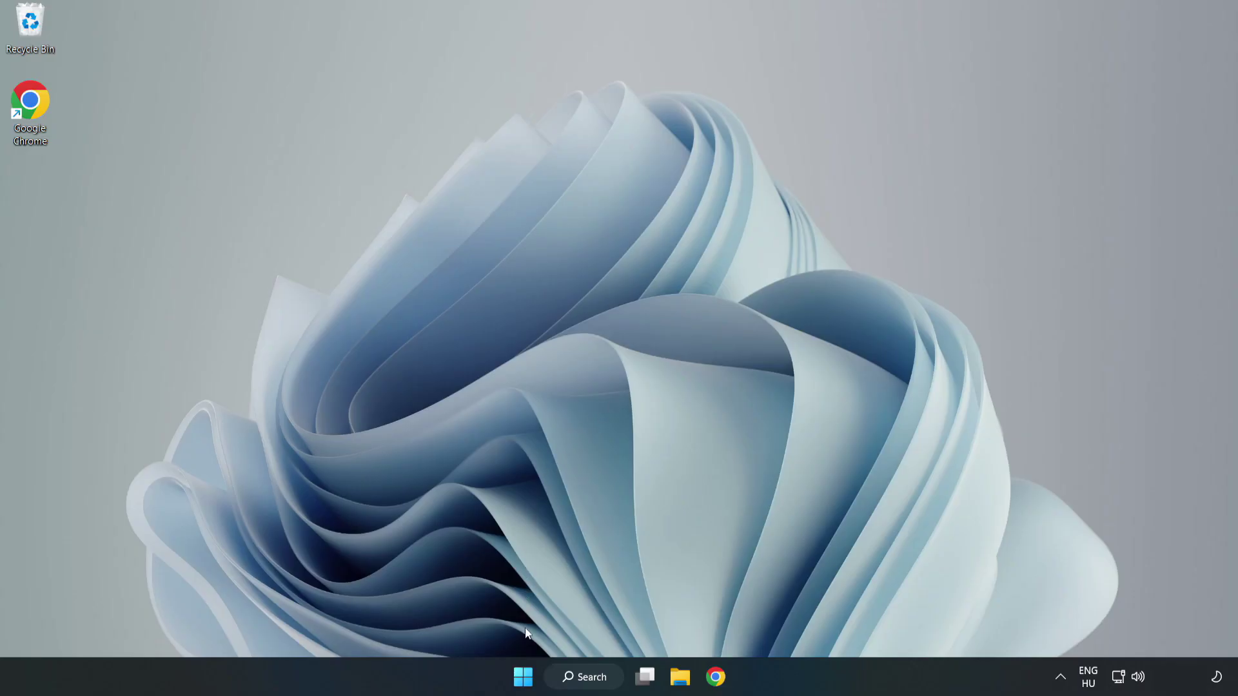
Step: Open the startup apps in Task Manager and disable Cortana and Microsoft Edge
right_click(524, 678)
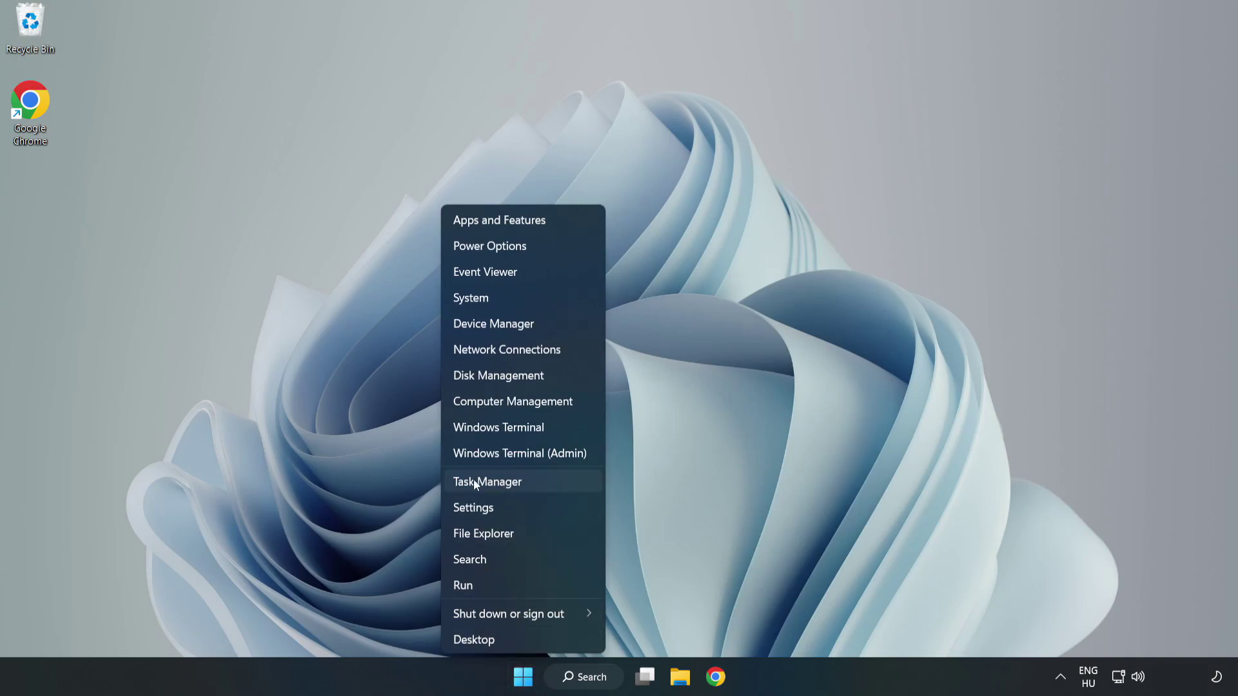
left_click(520, 482)
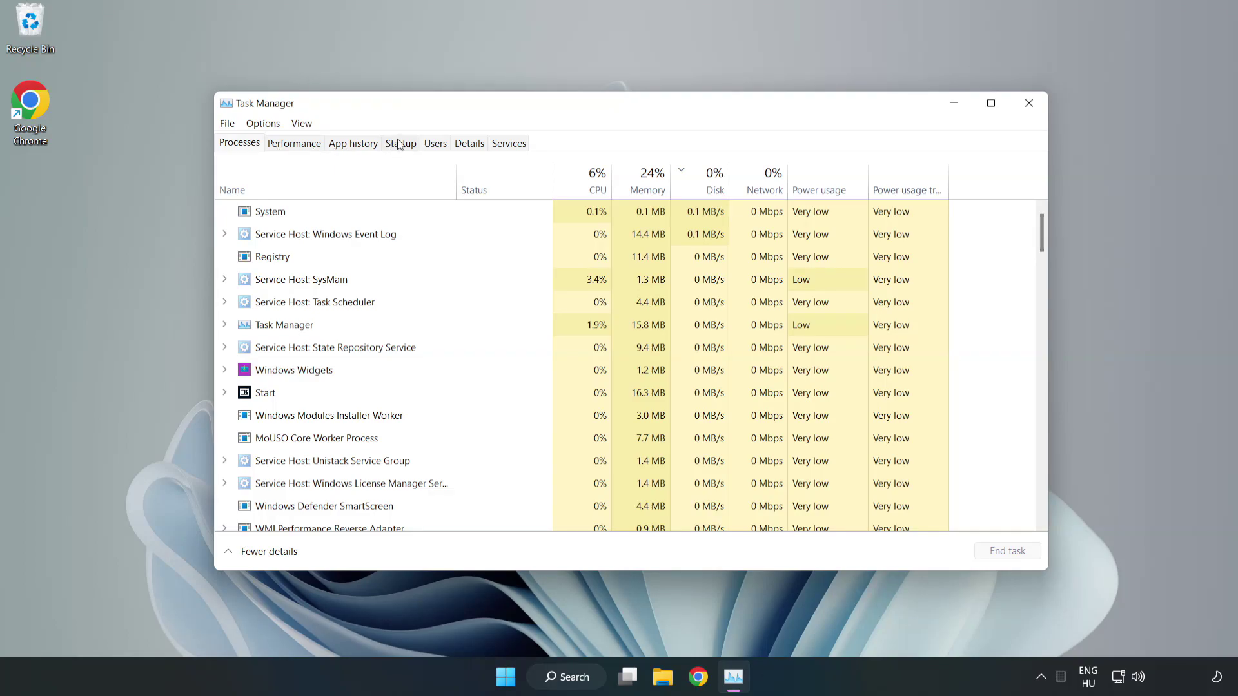
left_click(402, 148)
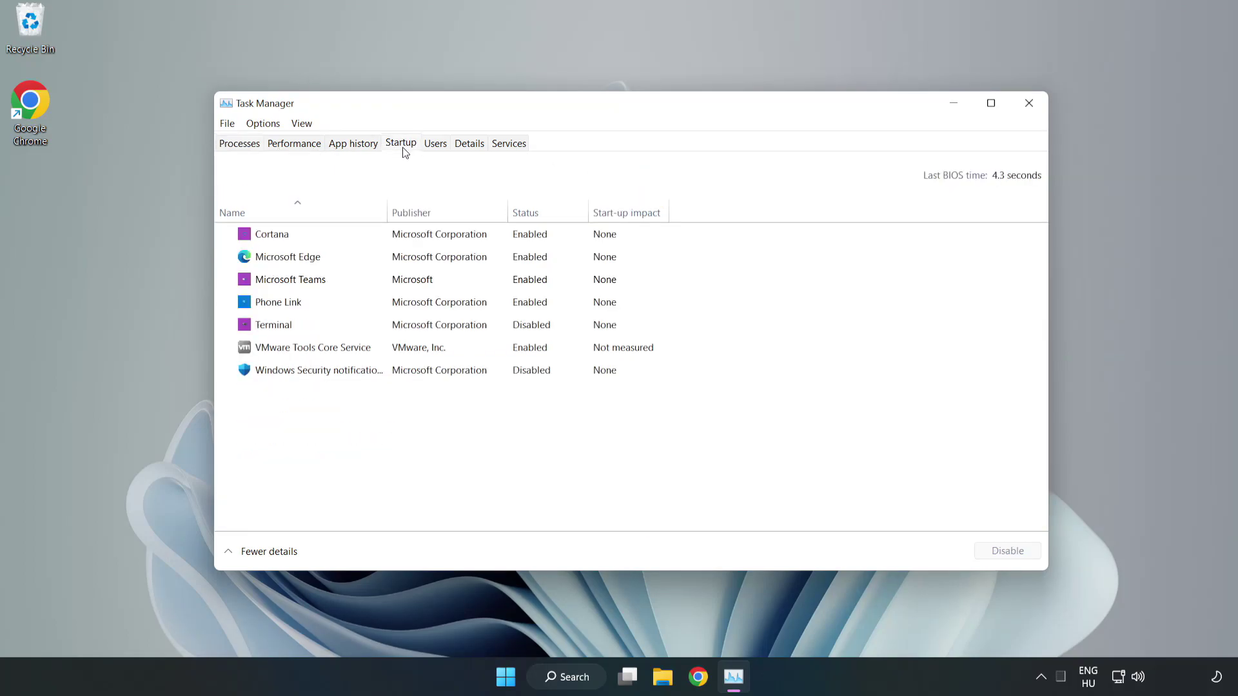
left_click(426, 244)
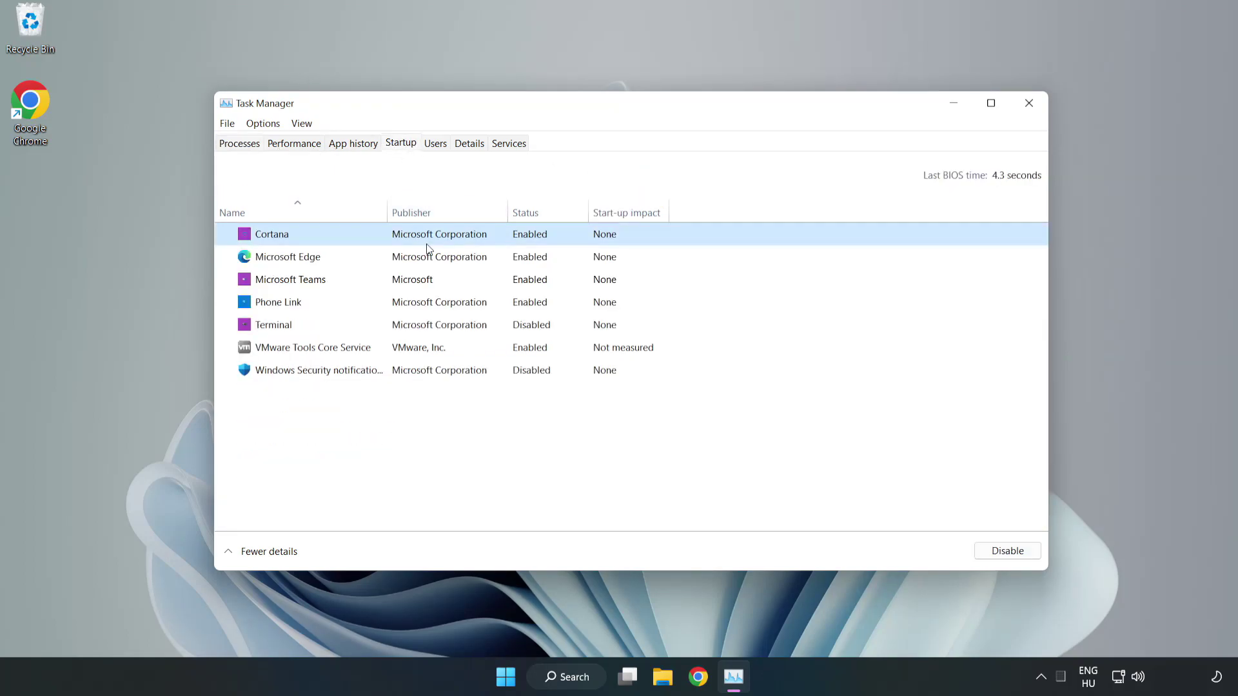
left_click(1001, 551)
left_click(535, 255)
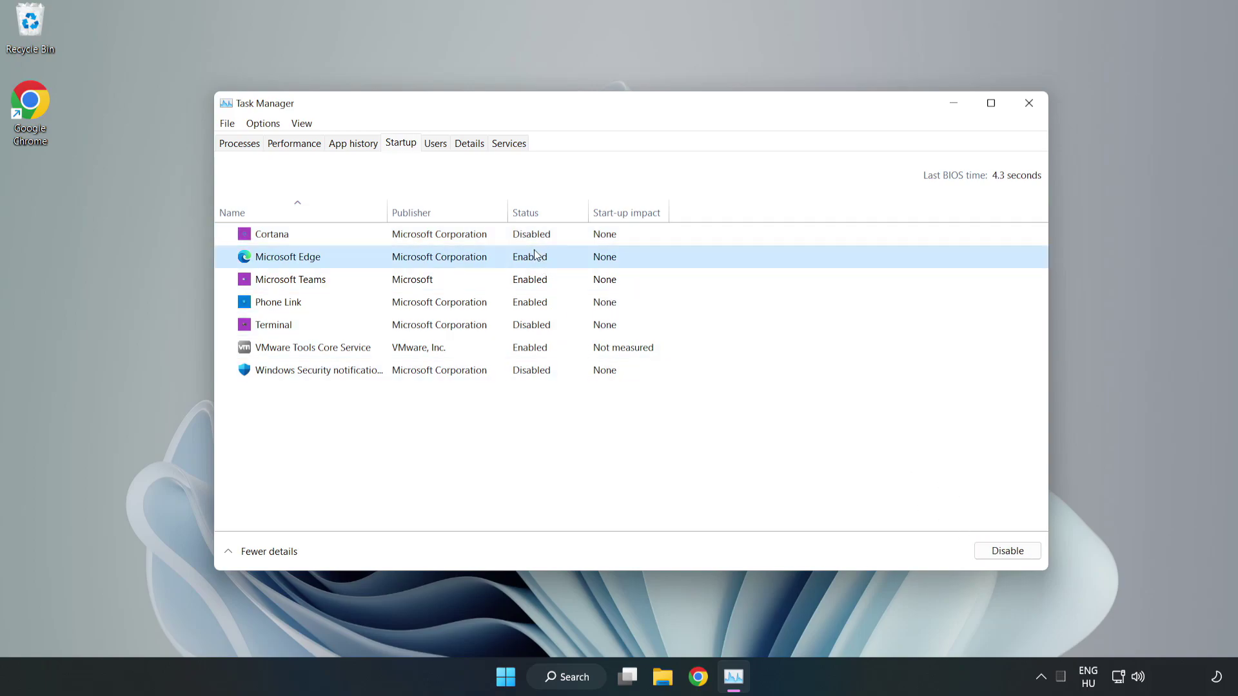
left_click(1006, 551)
Step: Disable Microsoft Teams and Phone Link at startup, and close Task Manager
left_click(452, 283)
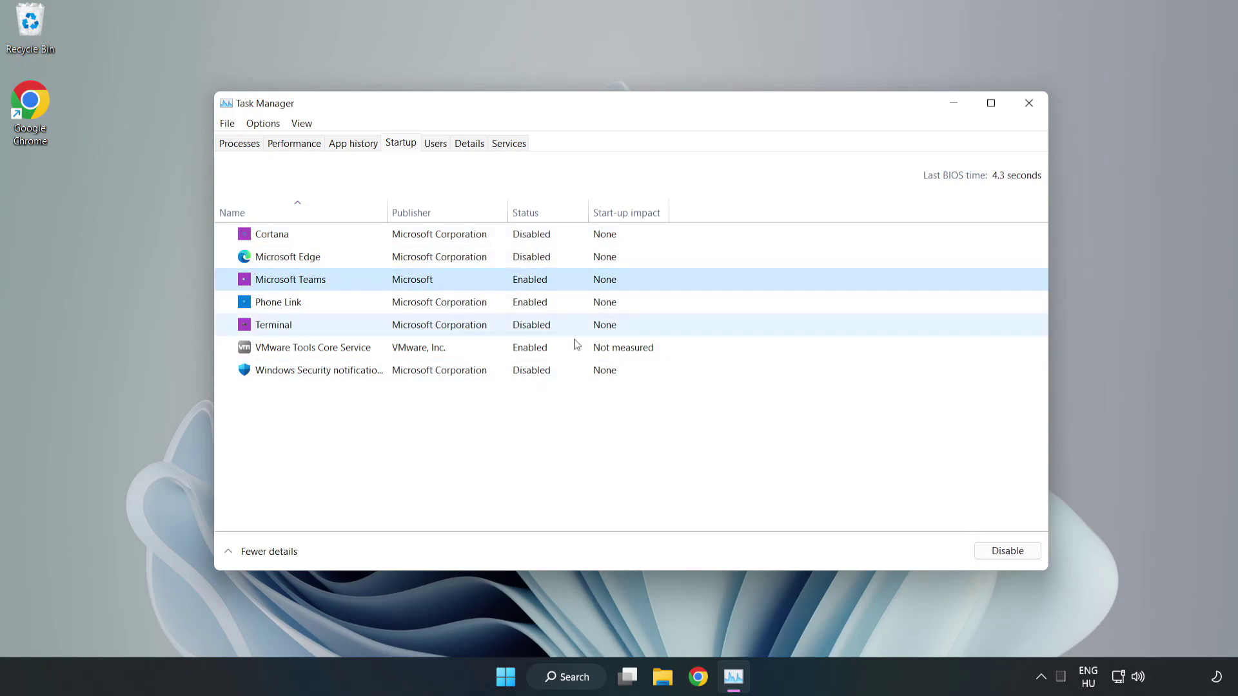
left_click(1003, 551)
left_click(415, 308)
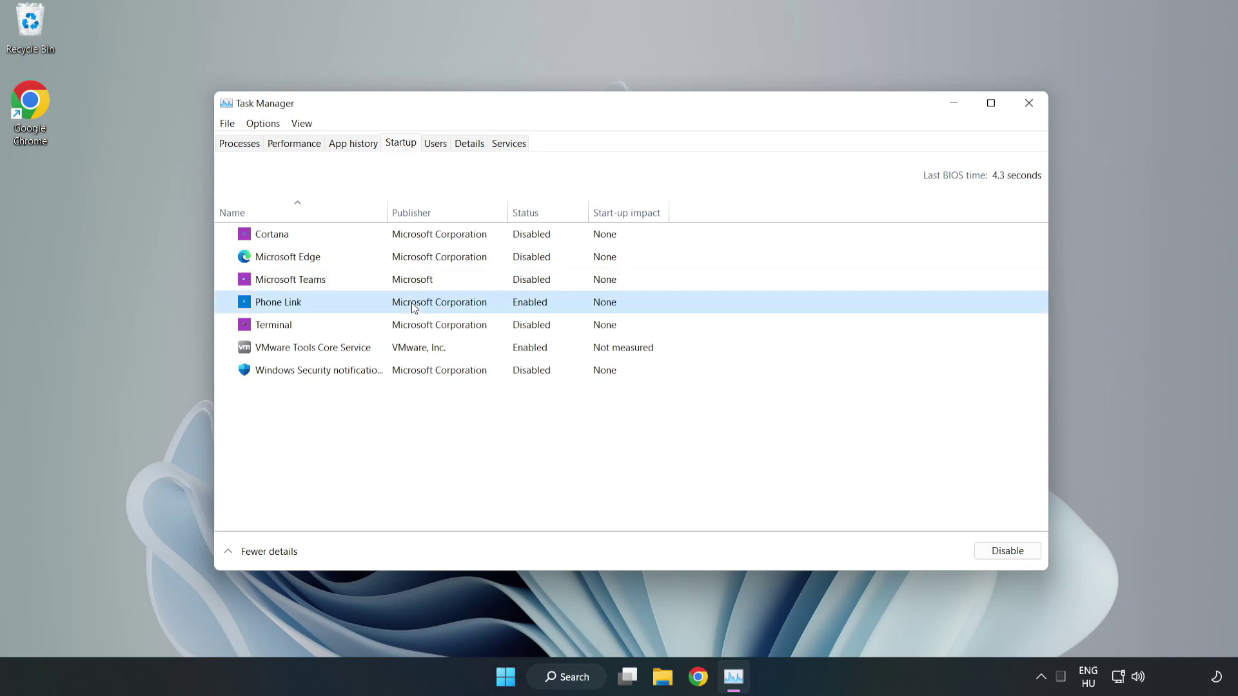
left_click(1030, 557)
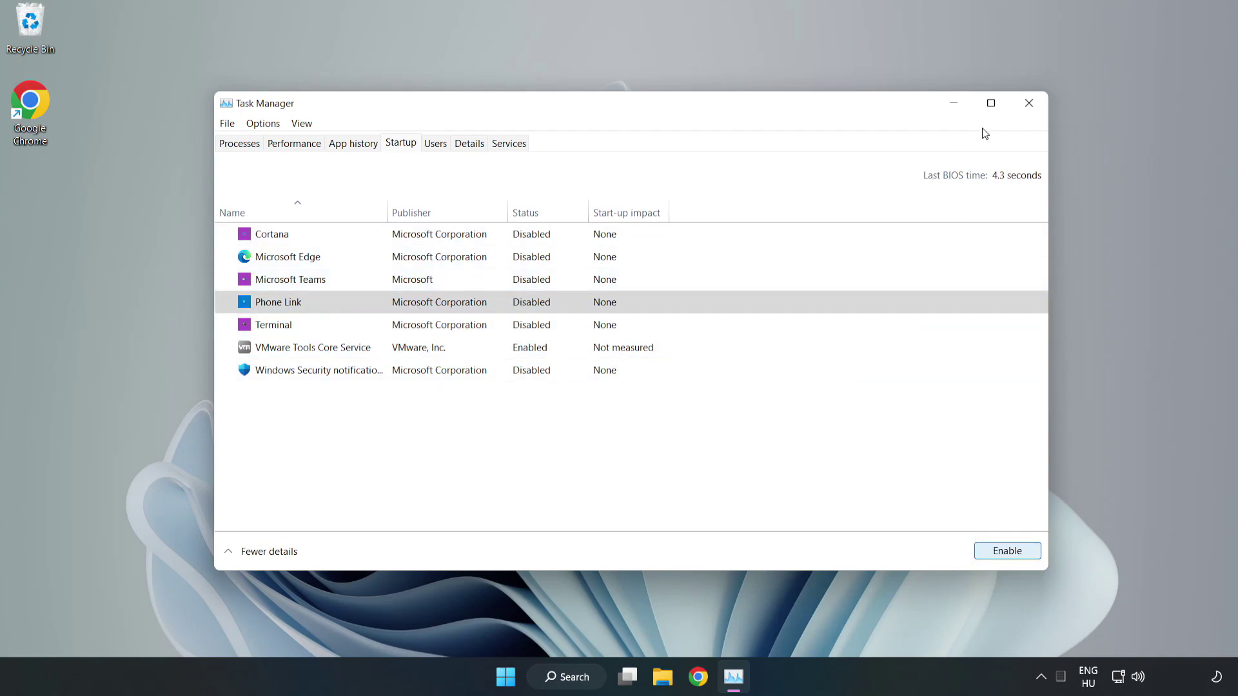
left_click(1029, 105)
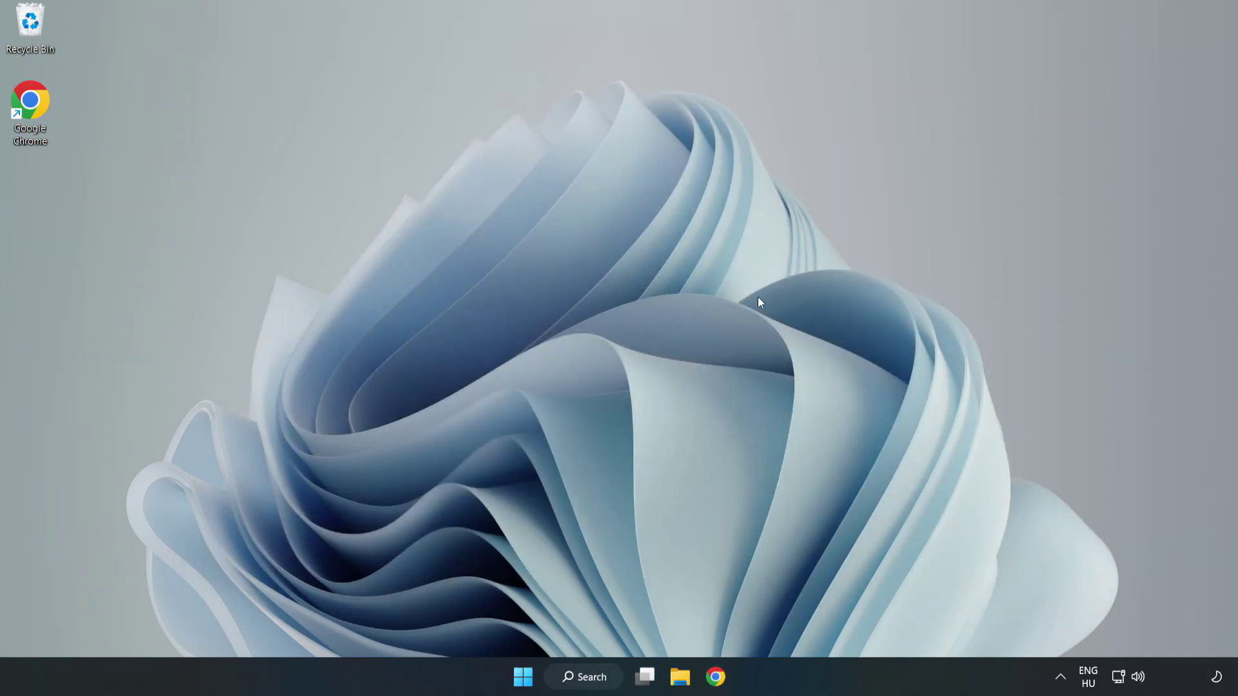
Step: Switch to Chrome and download the English DirectX End-User Runtime Web Installer from the Microsoft Download Center
left_click(714, 686)
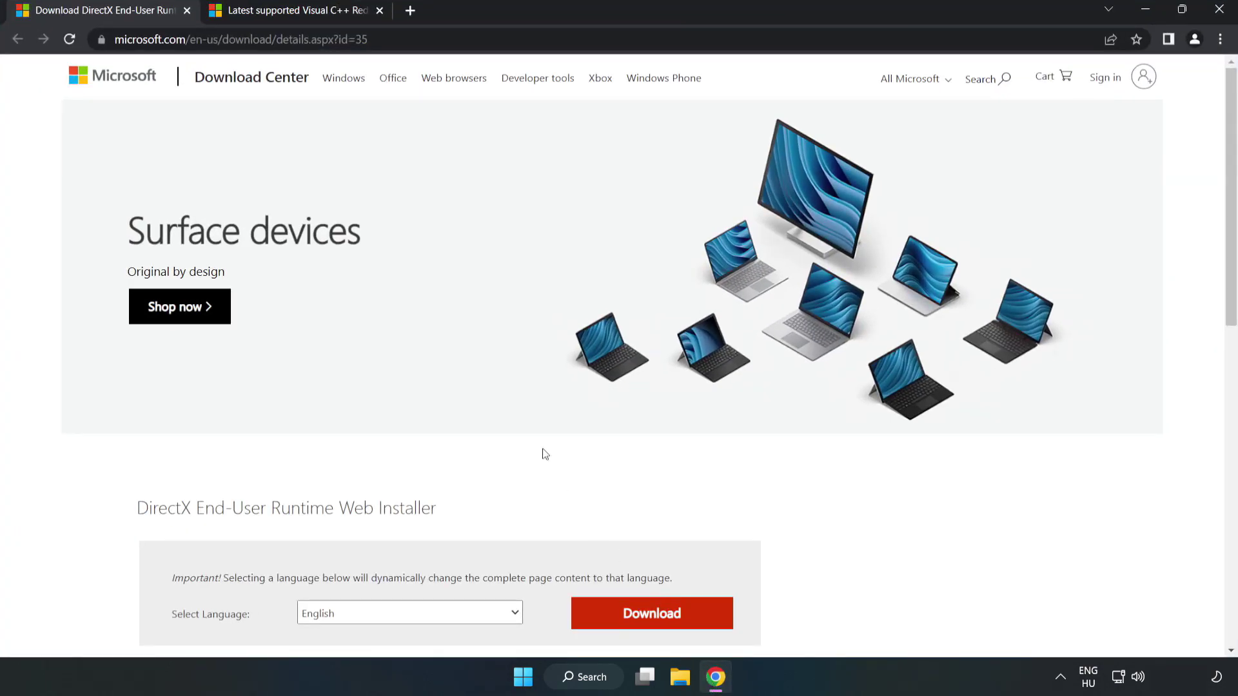
left_click(390, 39)
key("End")
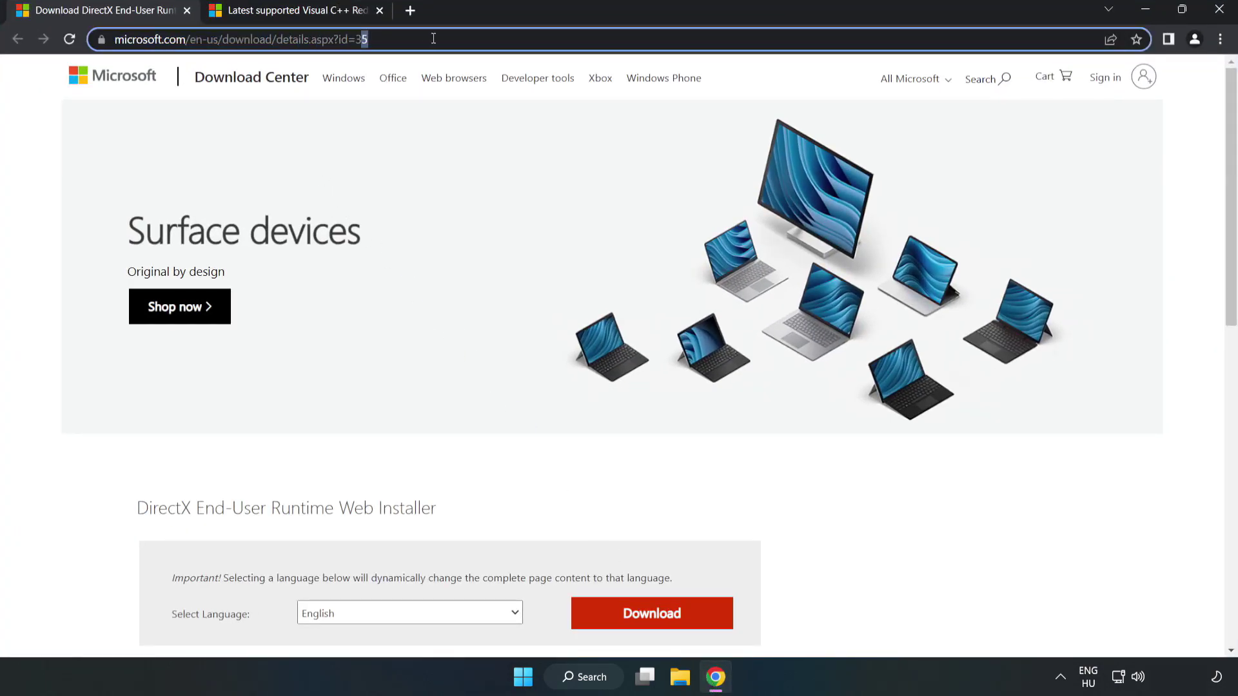
left_click(52, 148)
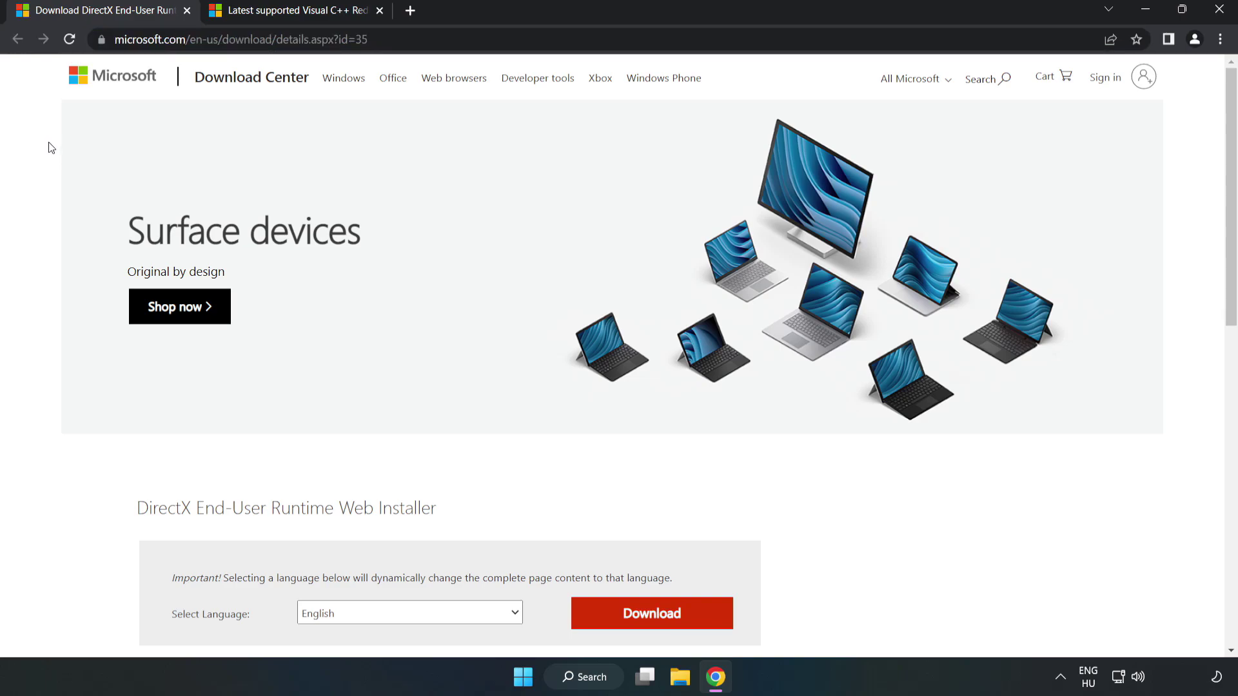
scroll(52, 147, "down", 3)
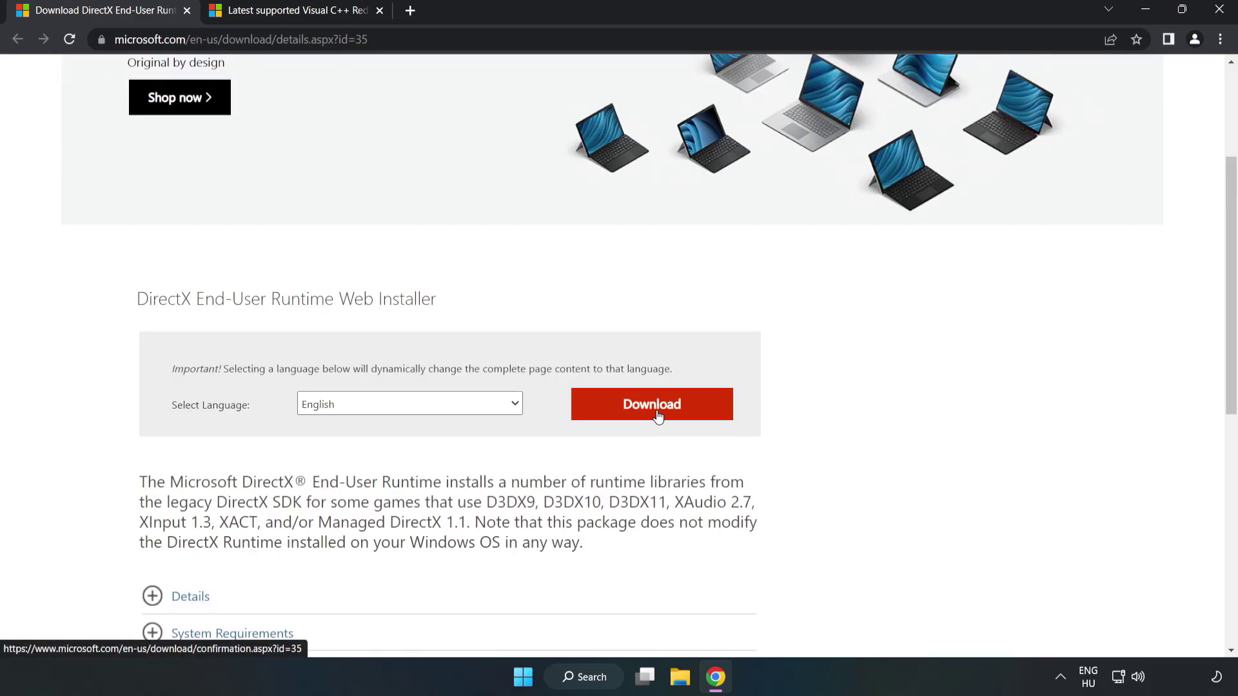
left_click(657, 416)
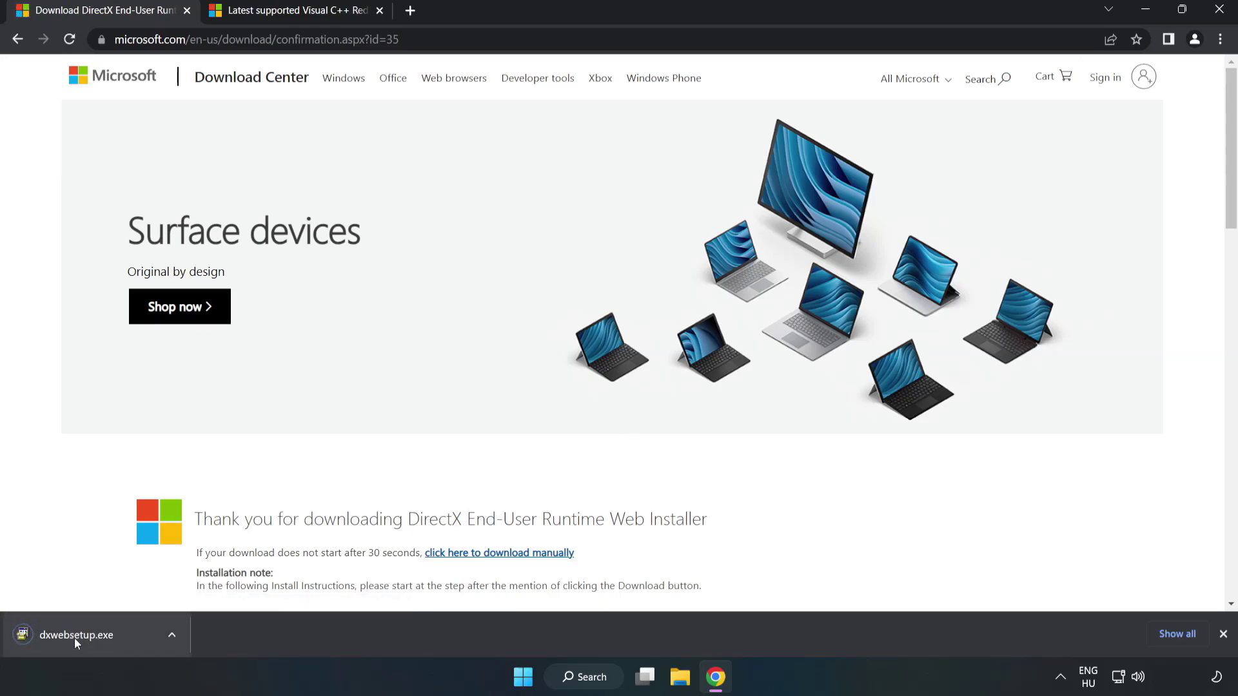
Step: Run dxwebsetup.exe, accept the agreement, finish the setup without installing the Bing Bar, and close the DirectX download page
left_click(91, 636)
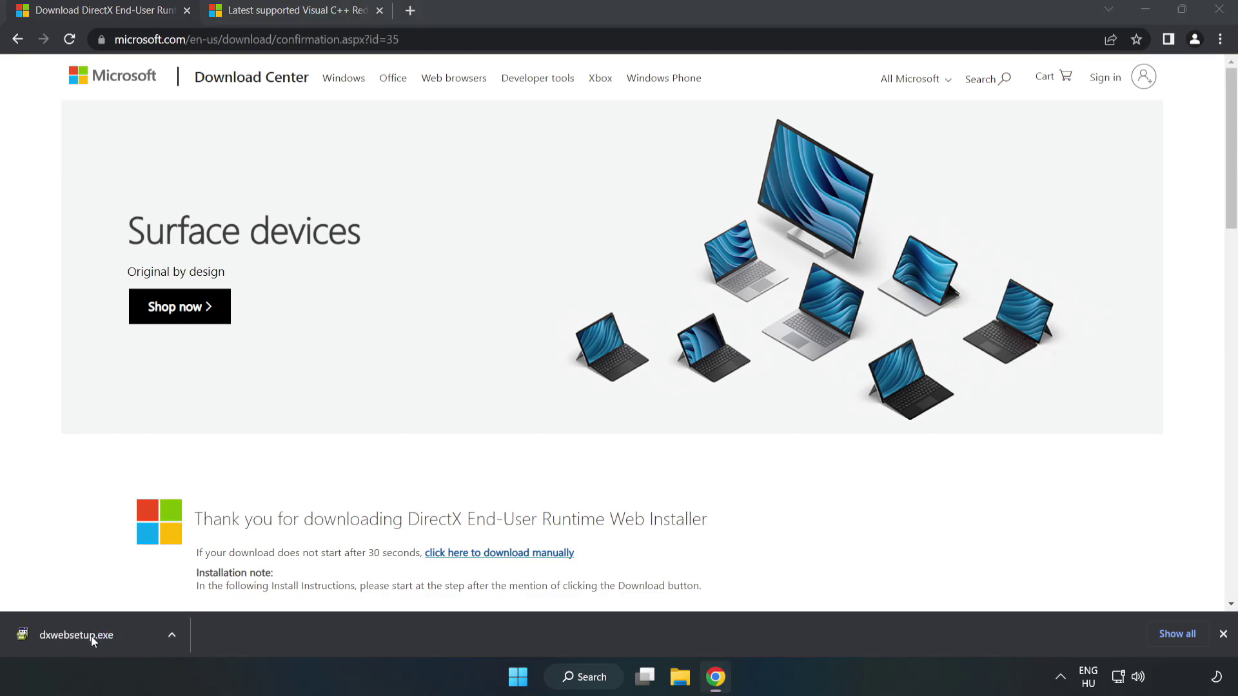
left_click_drag(281, 102, 602, 208)
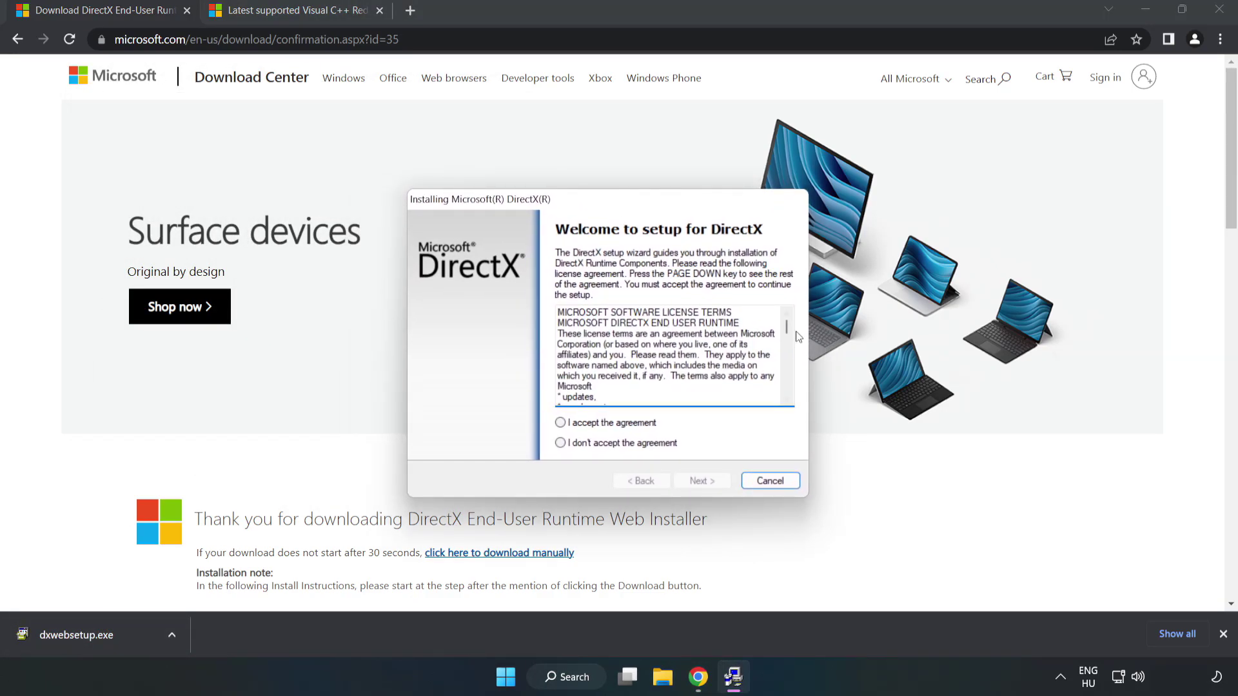
left_click_drag(787, 329, 778, 397)
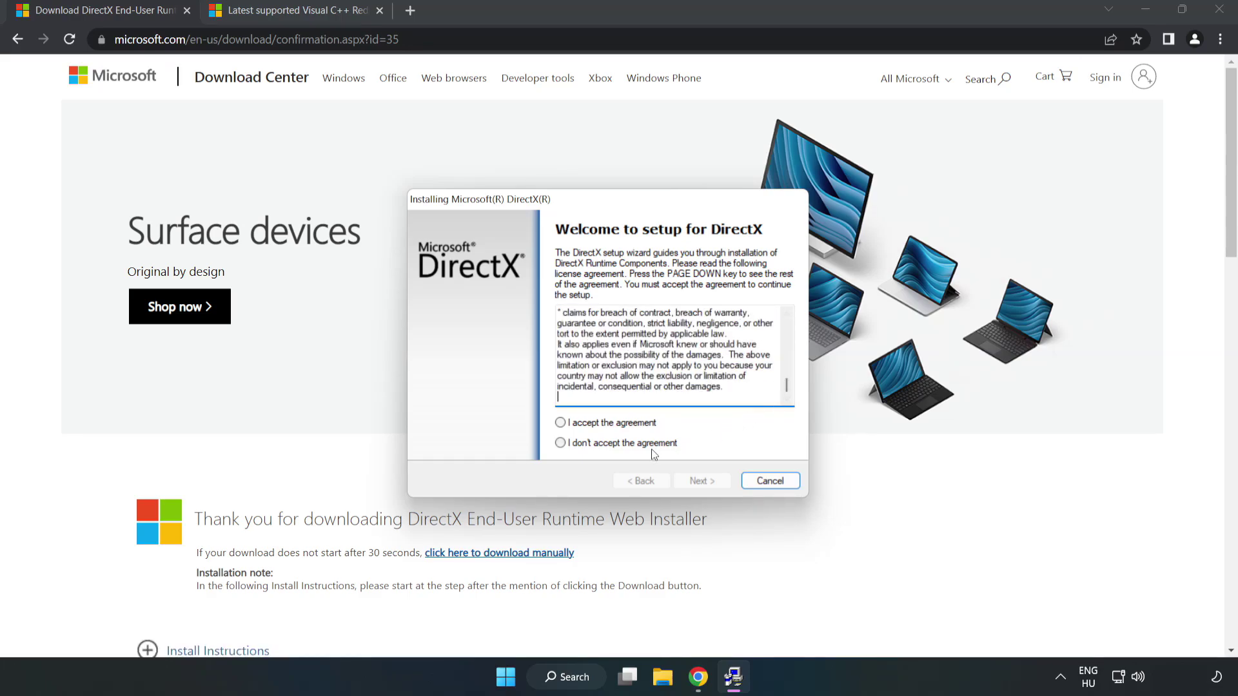
left_click(558, 424)
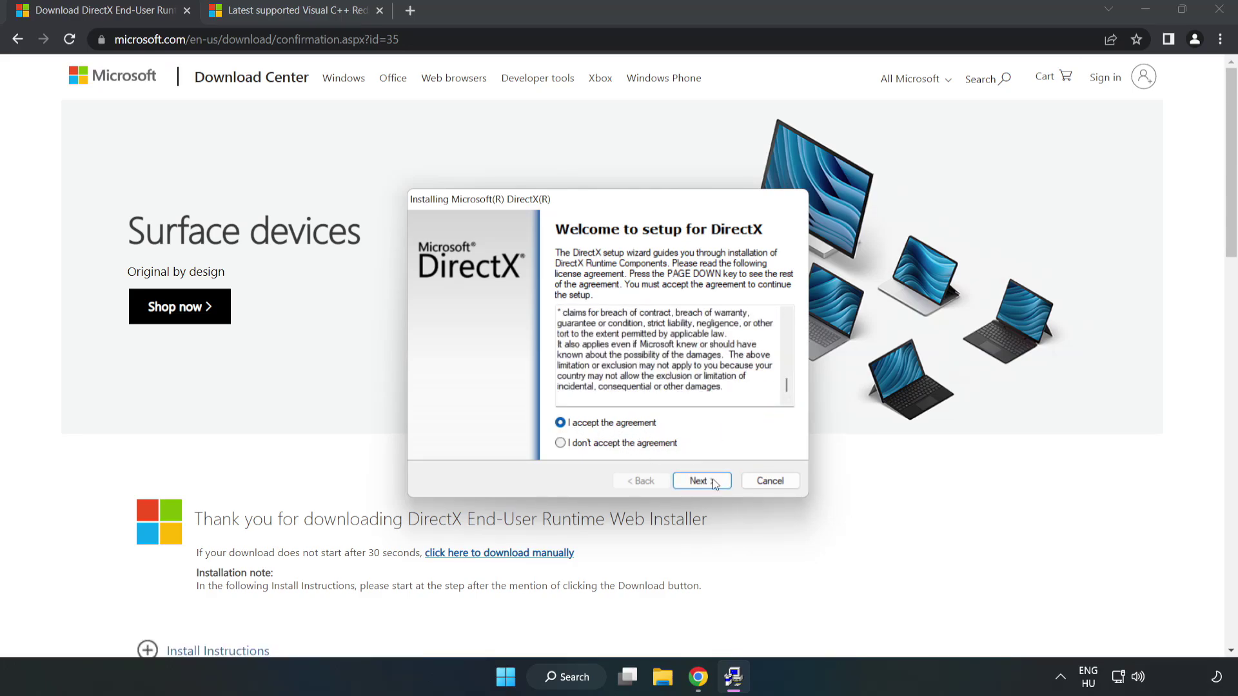
left_click(706, 485)
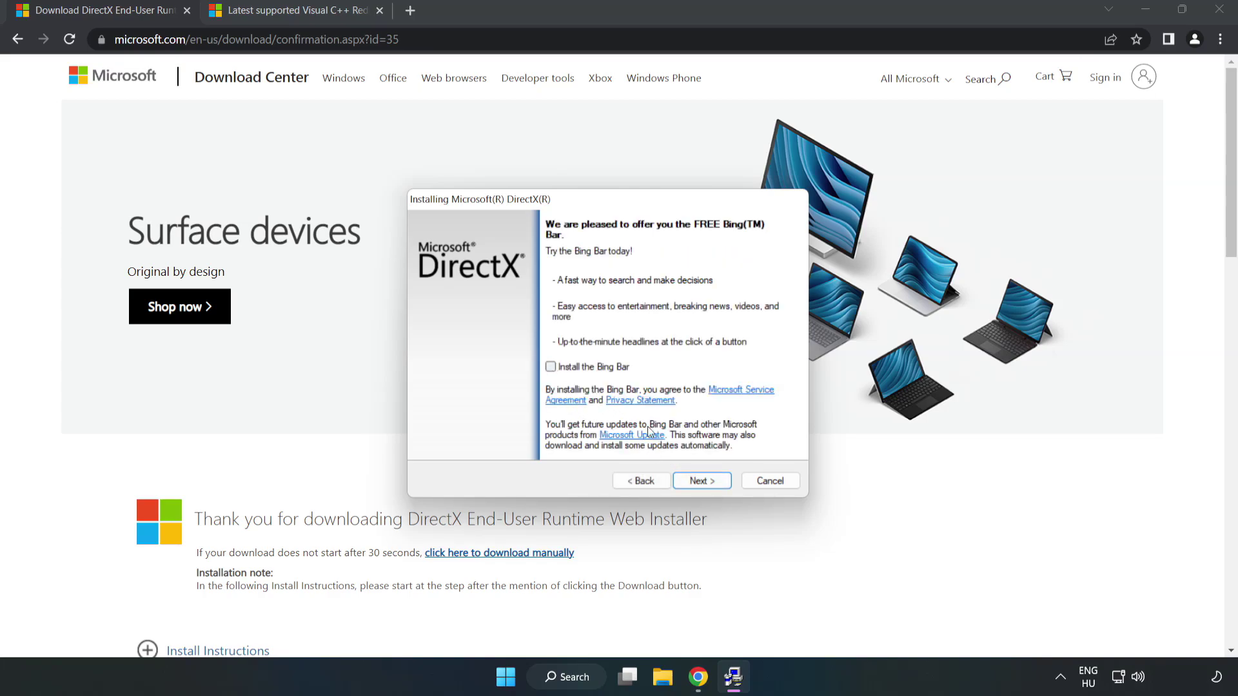
left_click(713, 486)
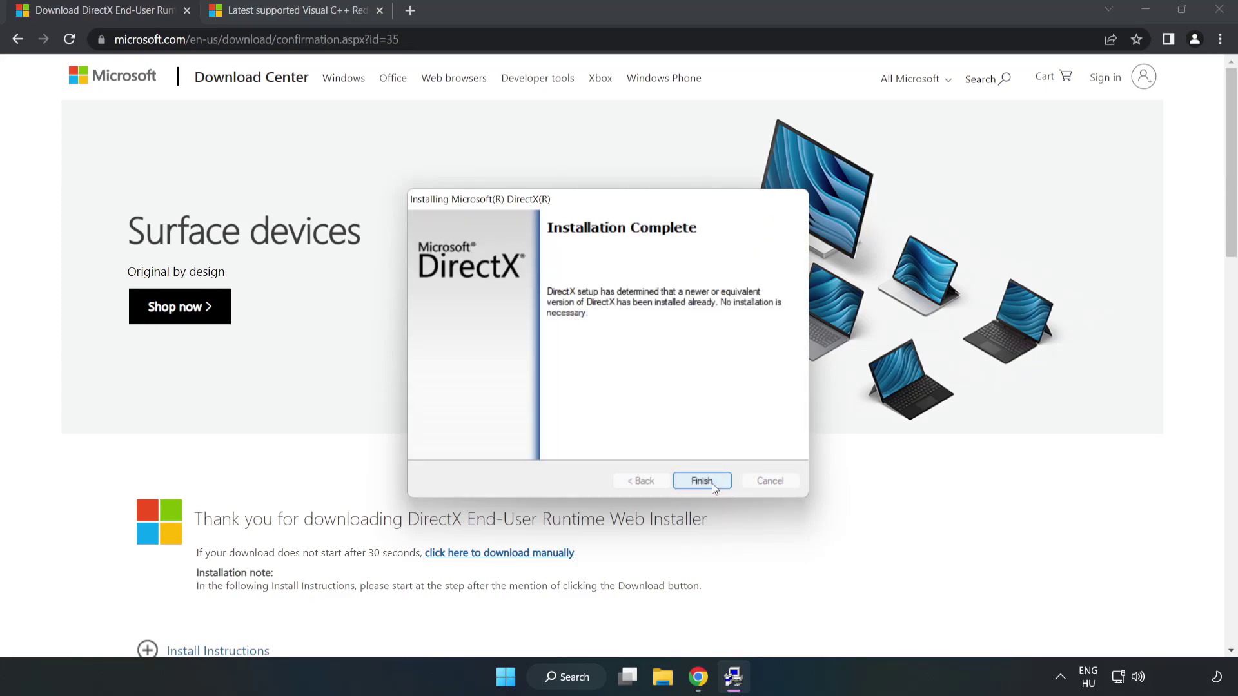
left_click(709, 482)
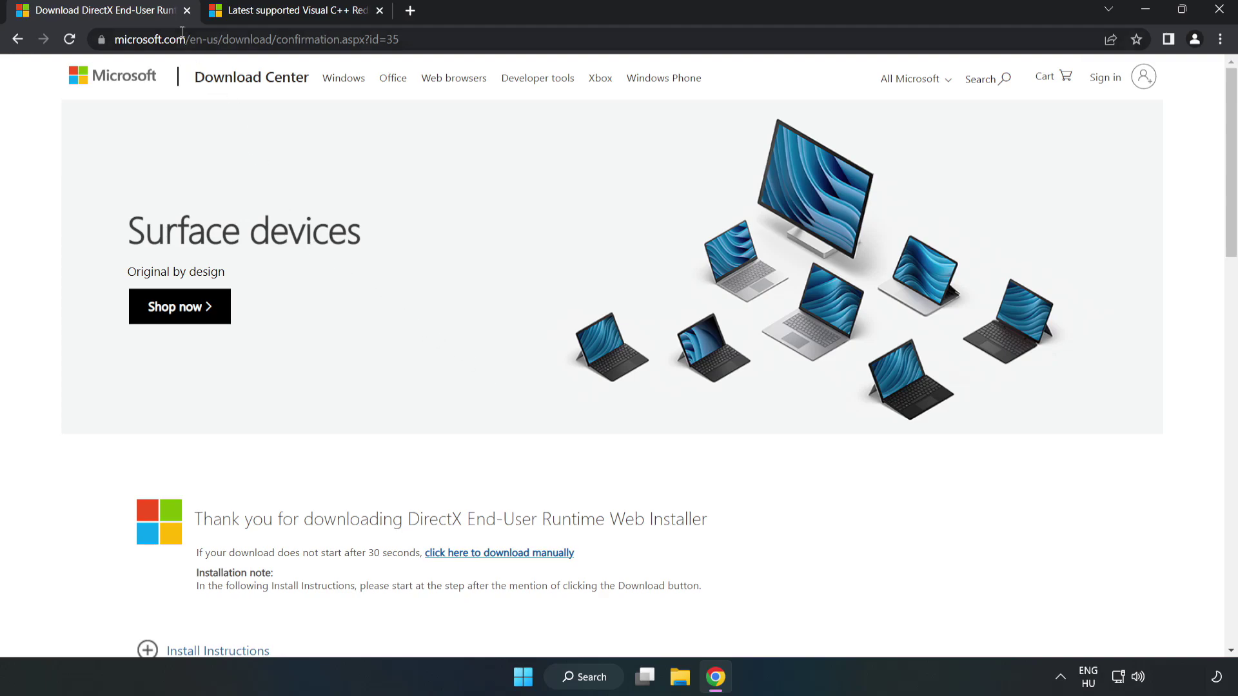
left_click(186, 11)
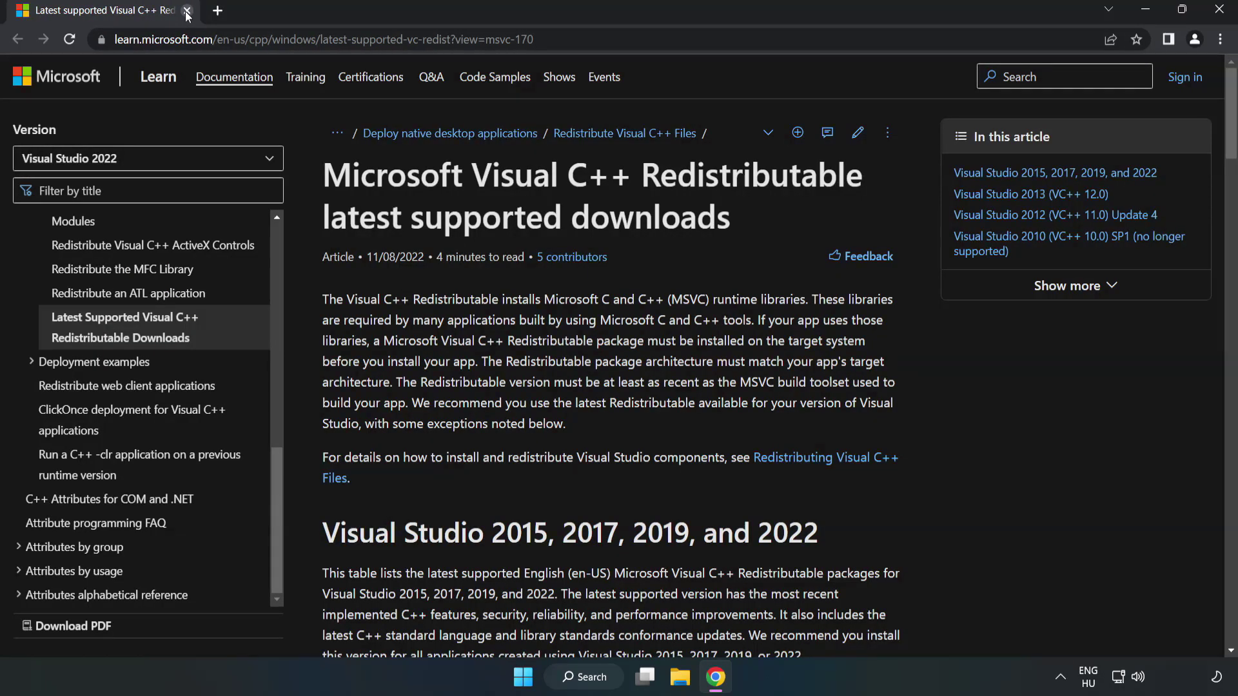
Step: Download the ARM64, X86 and X64 Visual C++ Redistributable packages for Visual Studio 2015, 2017, 2019, and 2022
left_click_drag(600, 40, 424, 39)
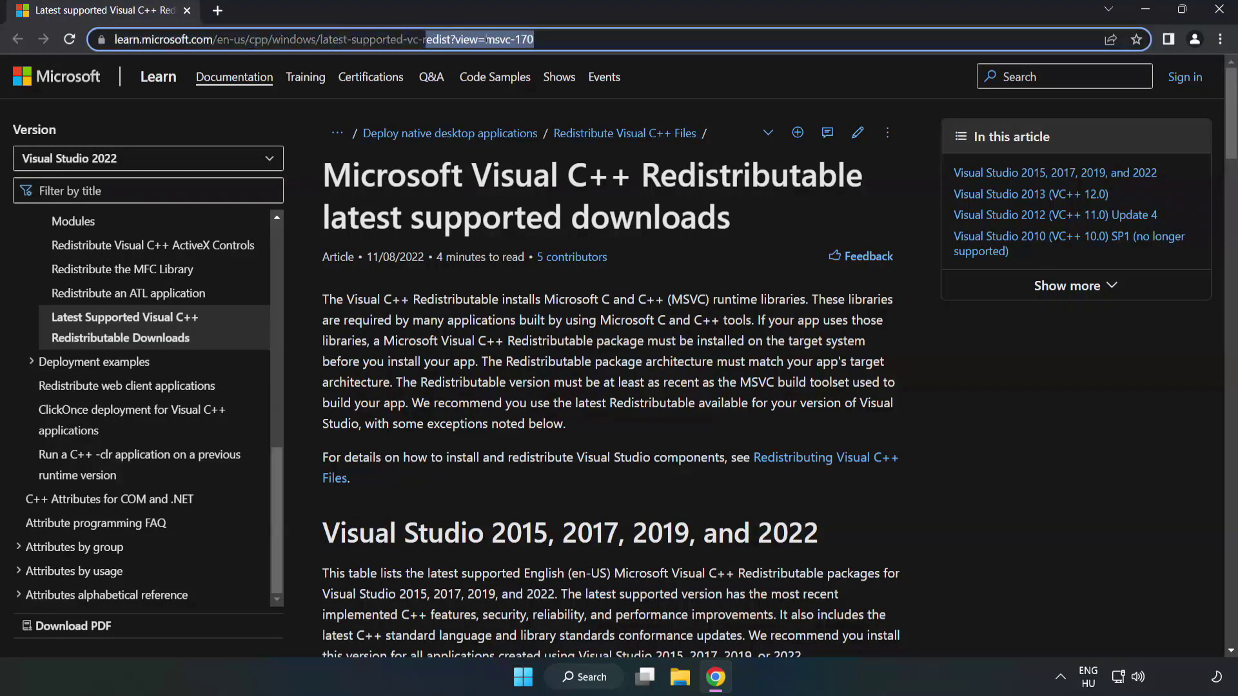
key("End")
left_click(494, 230)
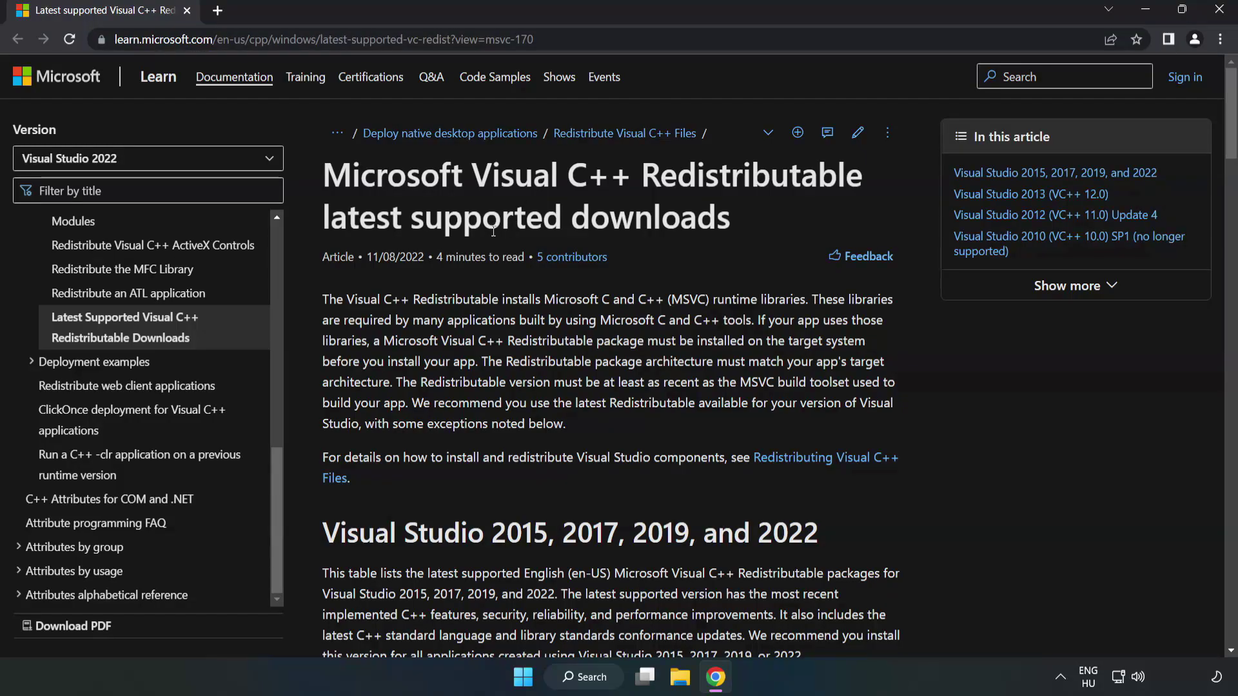
scroll(494, 232, "down", 4)
scroll(496, 238, "down", 4)
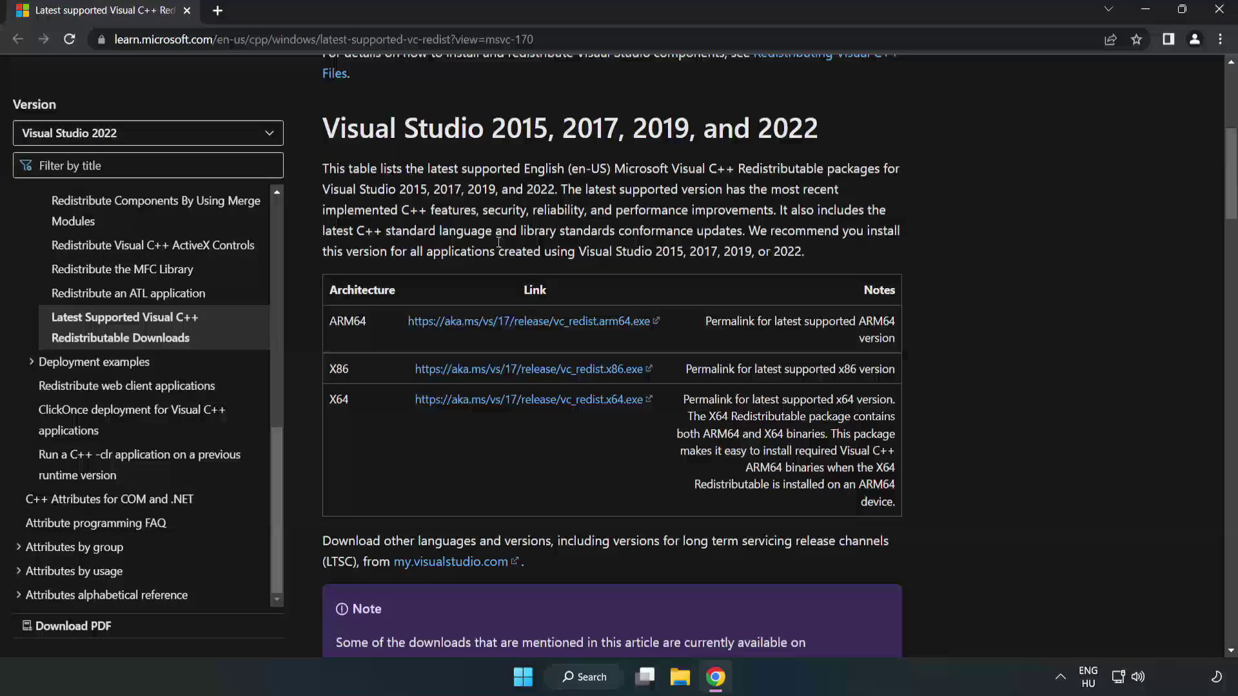
scroll(488, 251, "up", 1)
left_click_drag(330, 127, 818, 129)
left_click(785, 159)
left_click(498, 323)
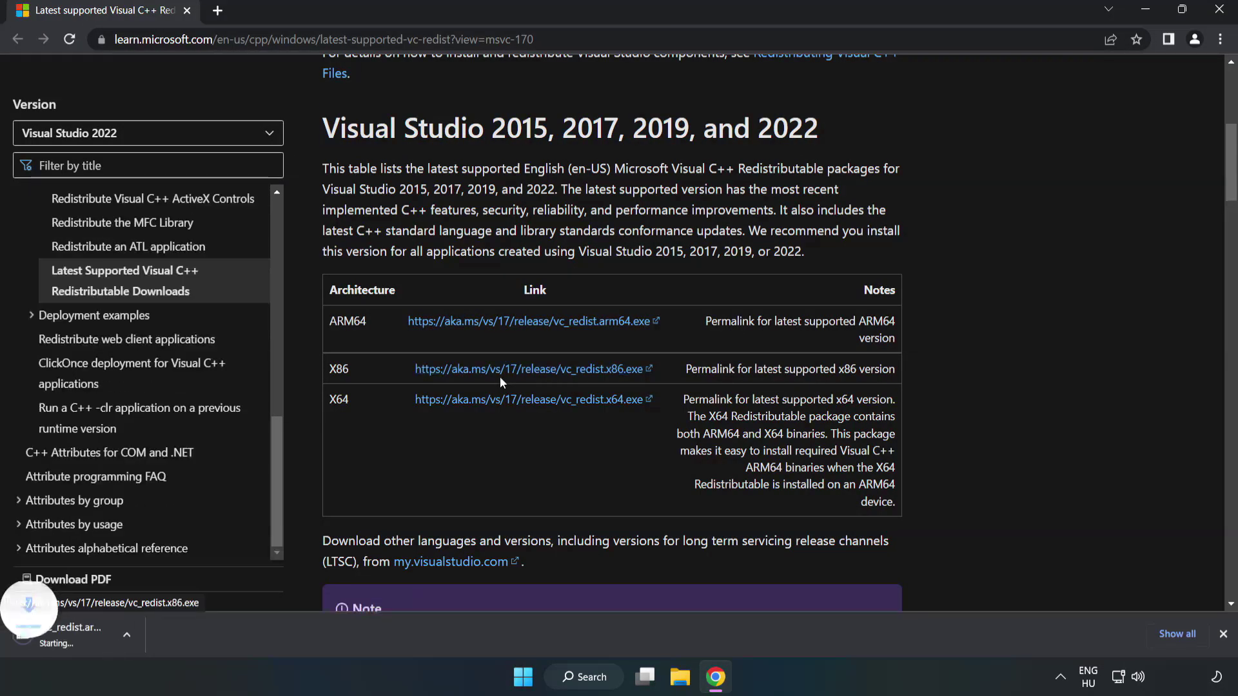
left_click(504, 377)
left_click(519, 400)
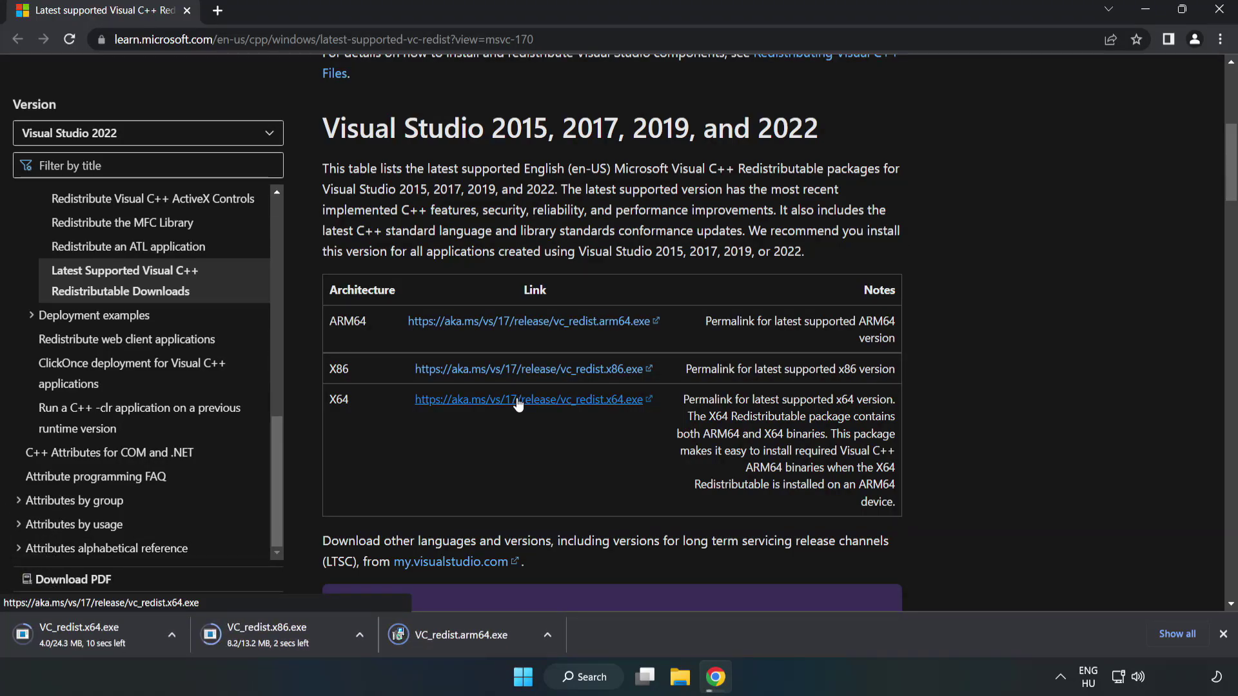
Step: Try to install the ARM64 Visual C++ 2022 Redistributable from VC_redist.arm64.exe, accepting the license terms, and close the installer
left_click(471, 635)
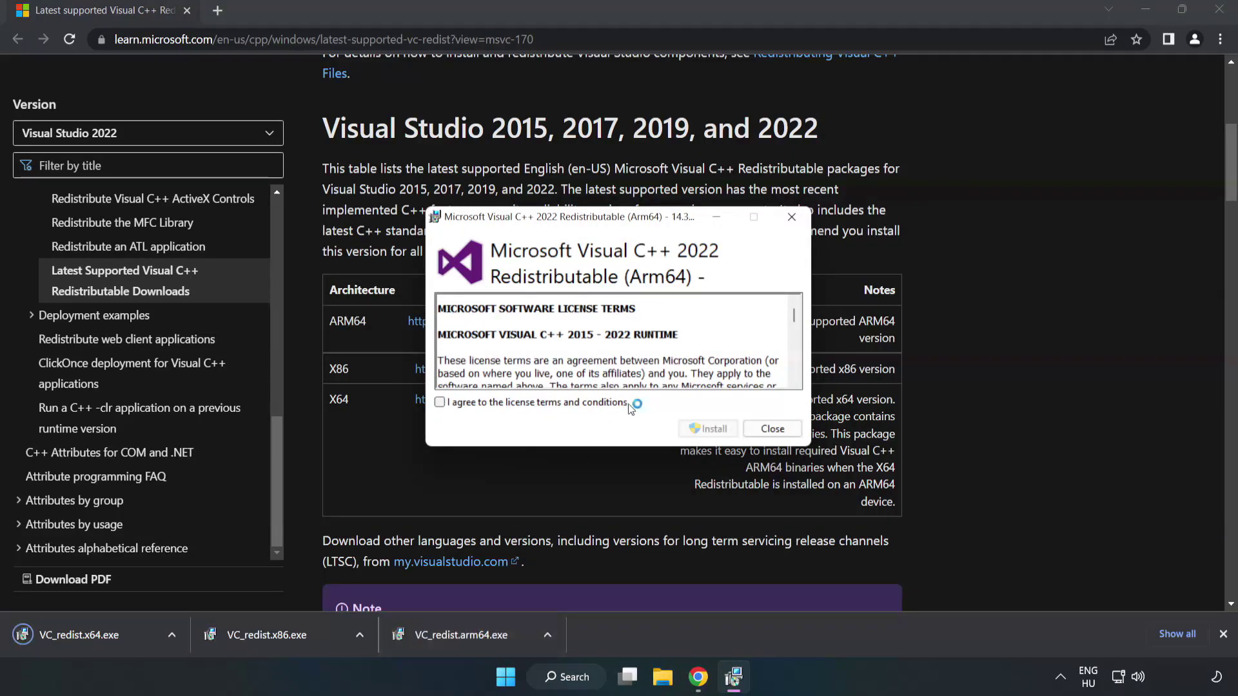
left_click_drag(794, 313, 795, 378)
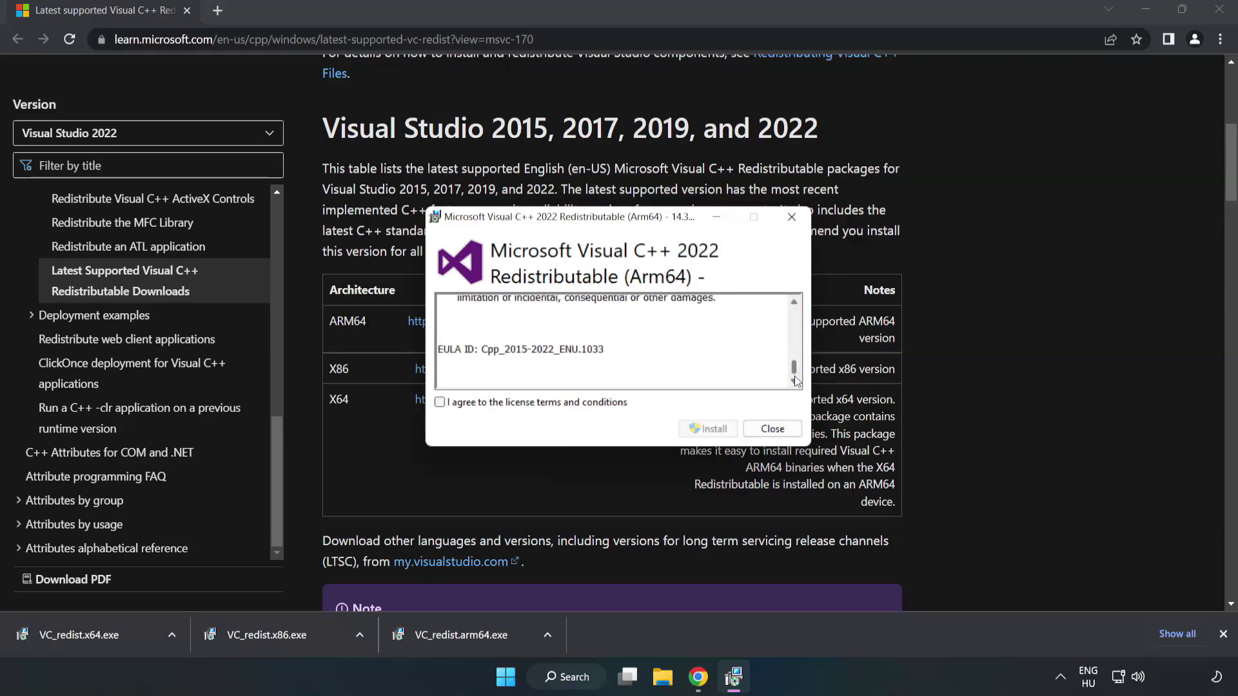
left_click(441, 403)
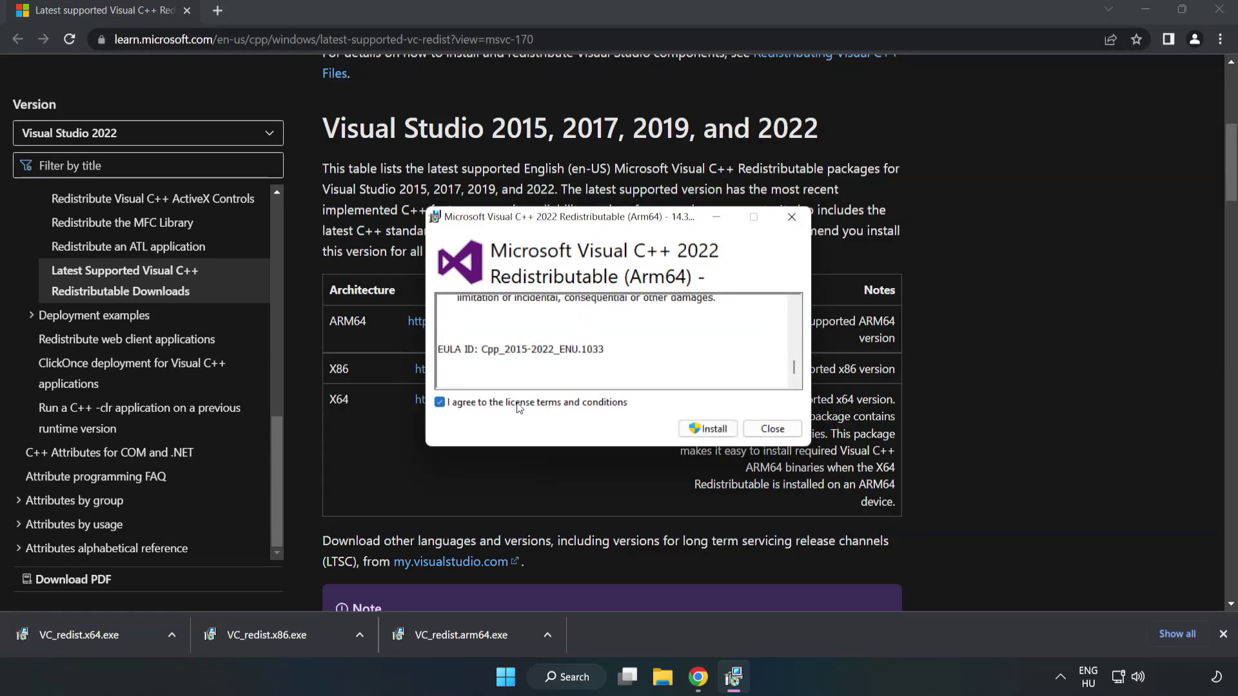
left_click(709, 430)
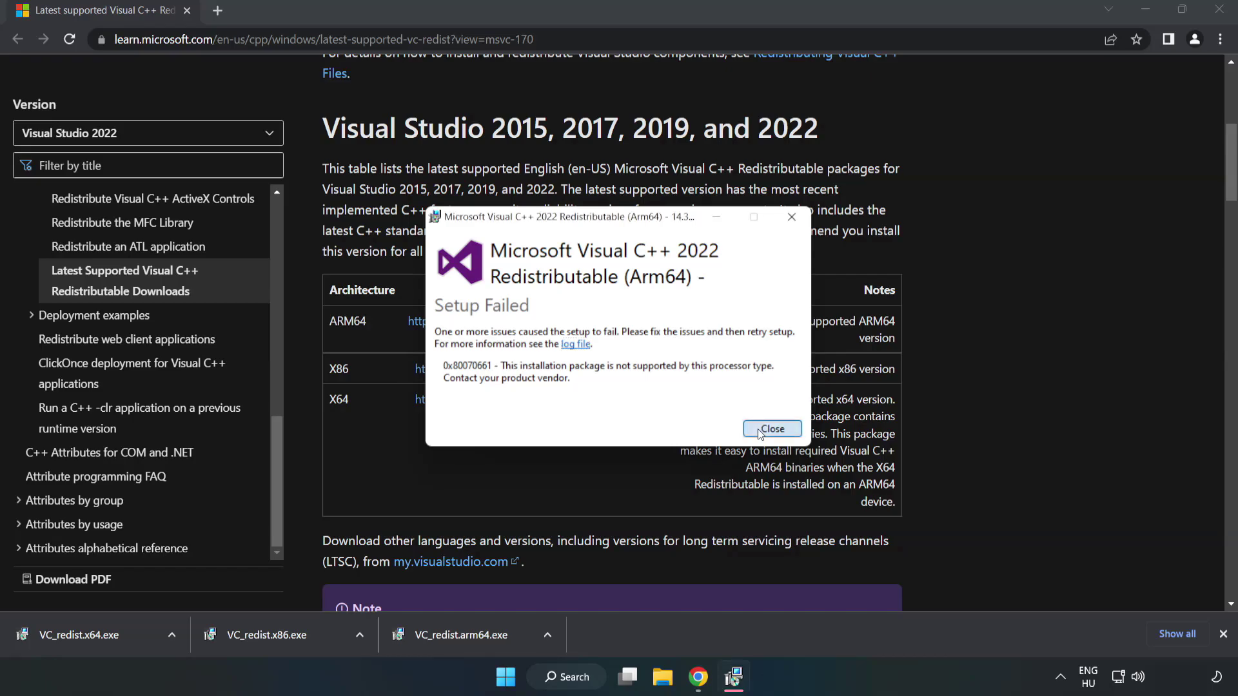
left_click(759, 429)
Step: Install the x86 Visual C++ 2015-2022 Redistributable from VC_redist.x86.exe, accepting the license terms, and close the installer
left_click(273, 633)
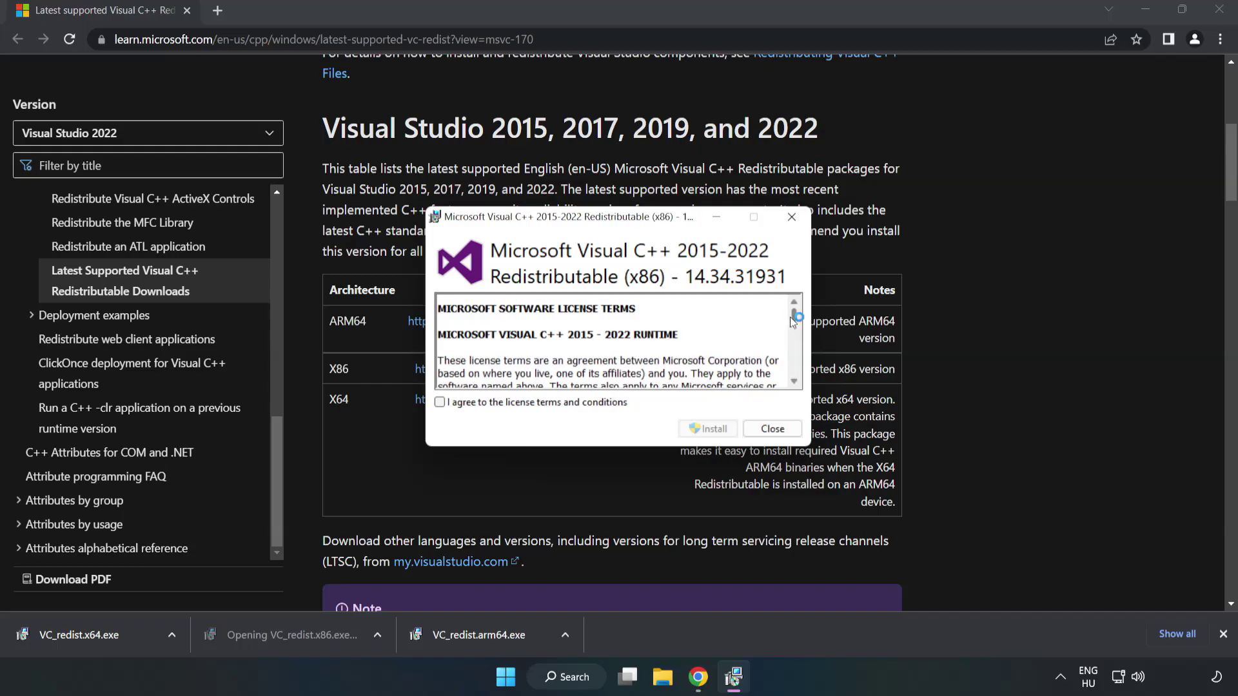
left_click_drag(793, 317, 794, 373)
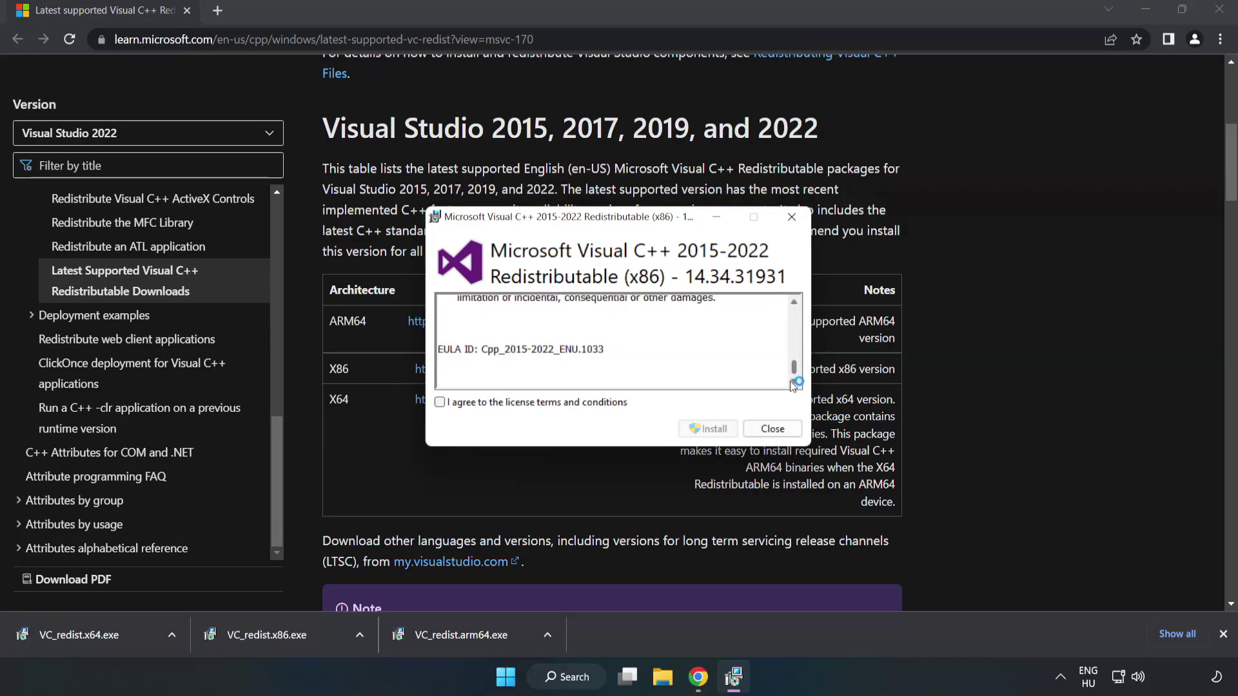
left_click(439, 403)
left_click(701, 430)
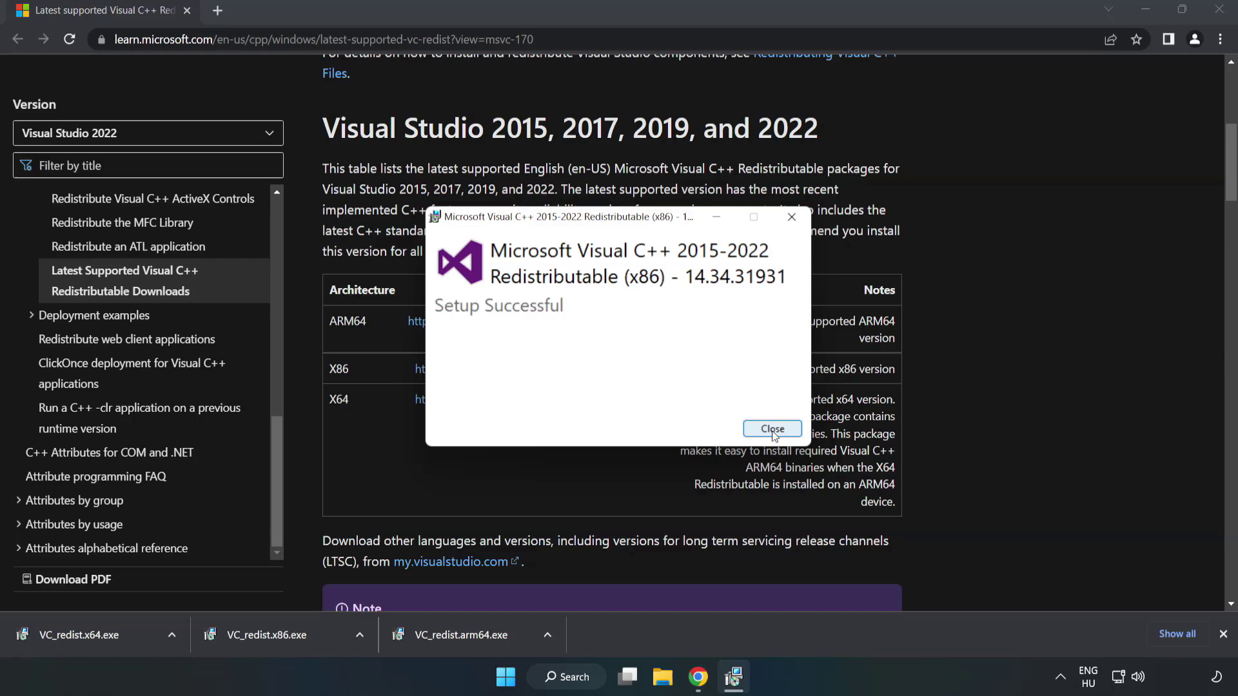
left_click(772, 429)
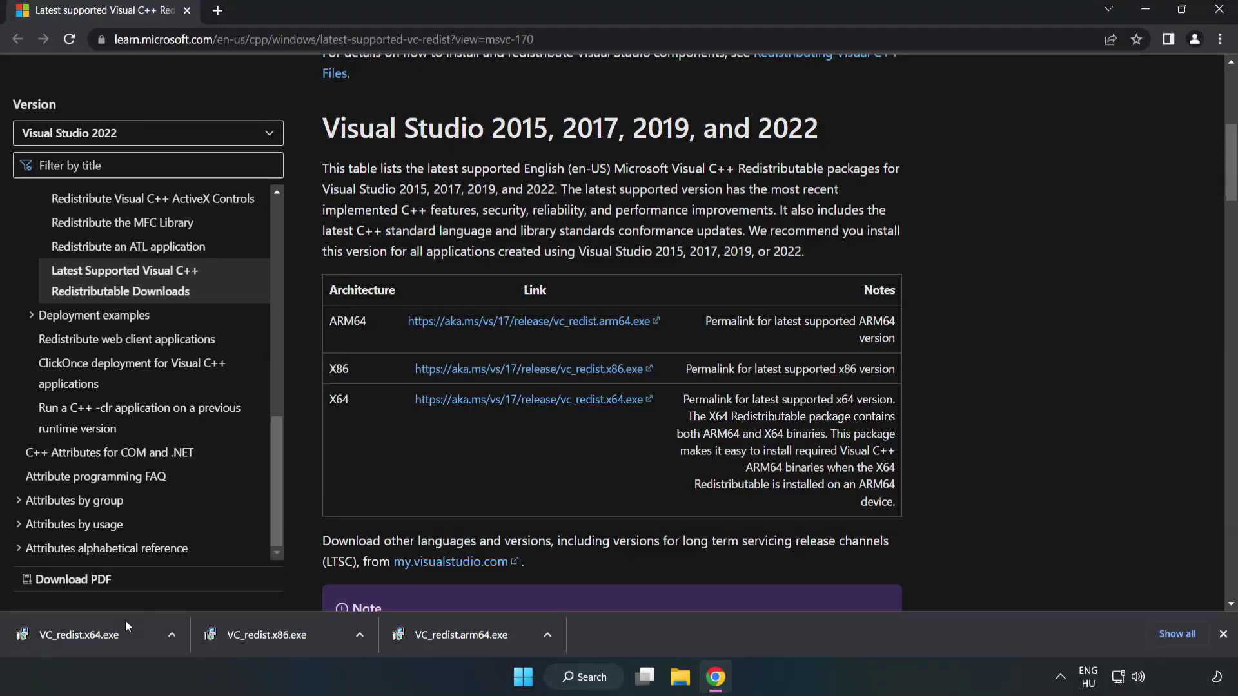
Step: Install the x64 Visual C++ 2015-2022 Redistributable from VC_redist.x64.exe, accepting the license terms, and close the installer and the browser
left_click(67, 630)
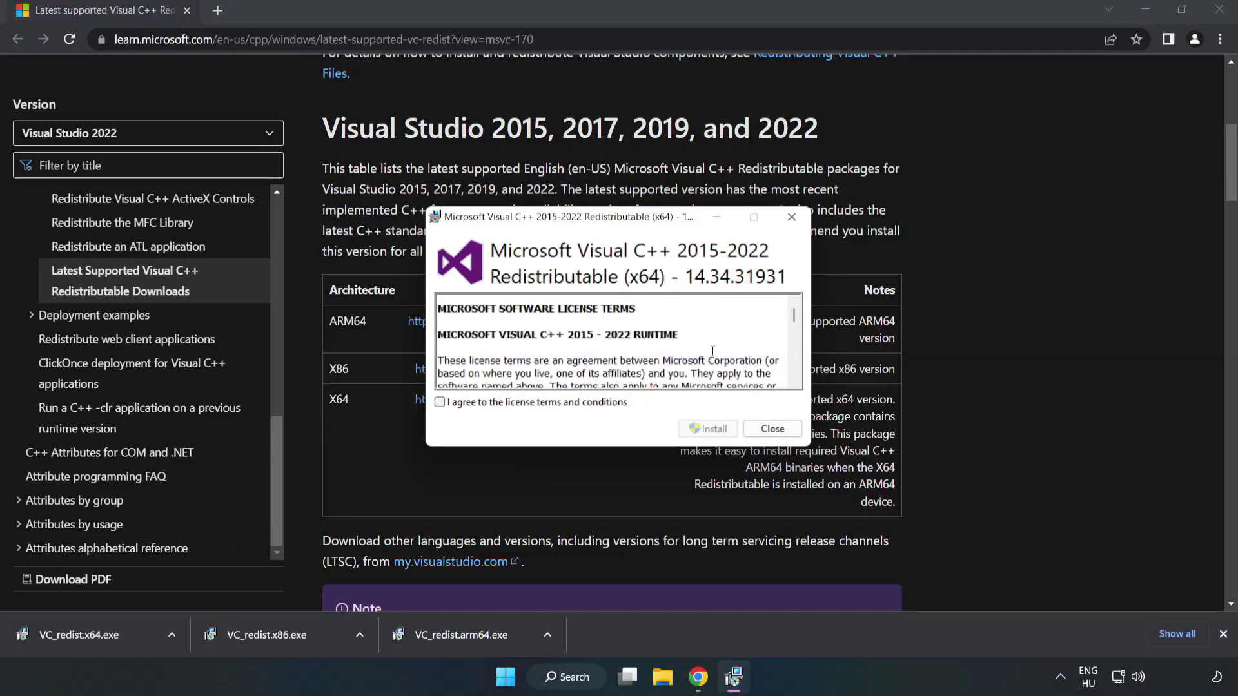
left_click_drag(794, 319, 795, 377)
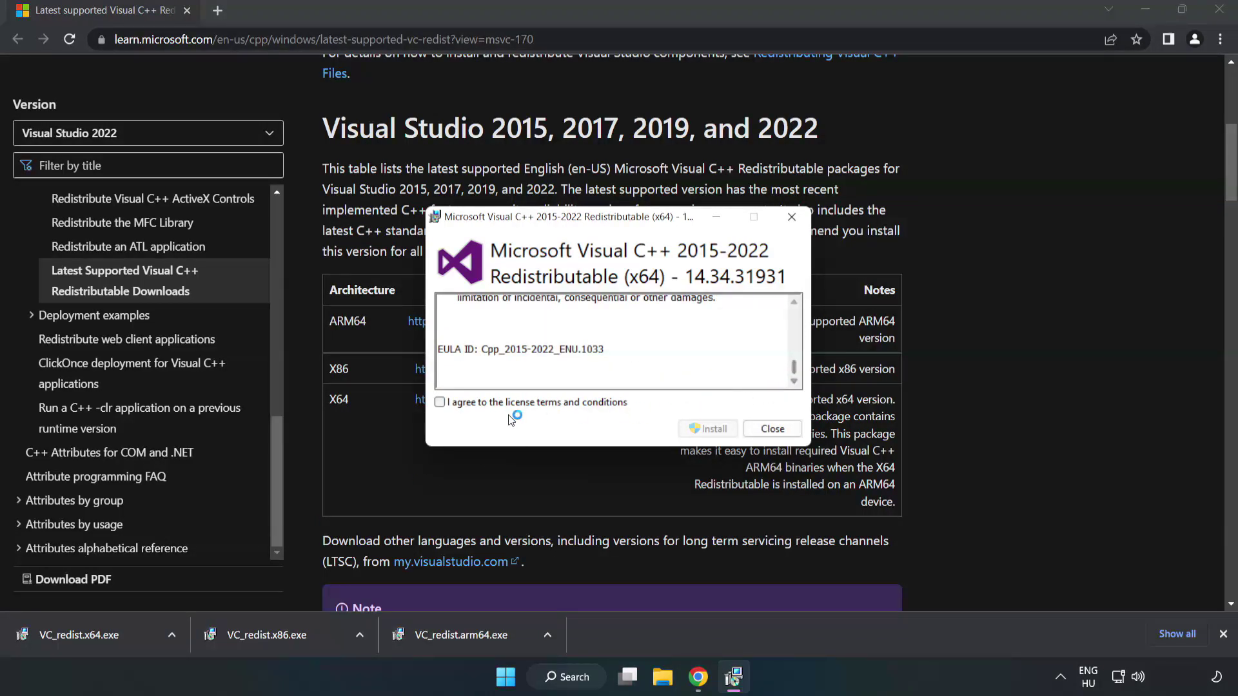
left_click(439, 402)
left_click(704, 428)
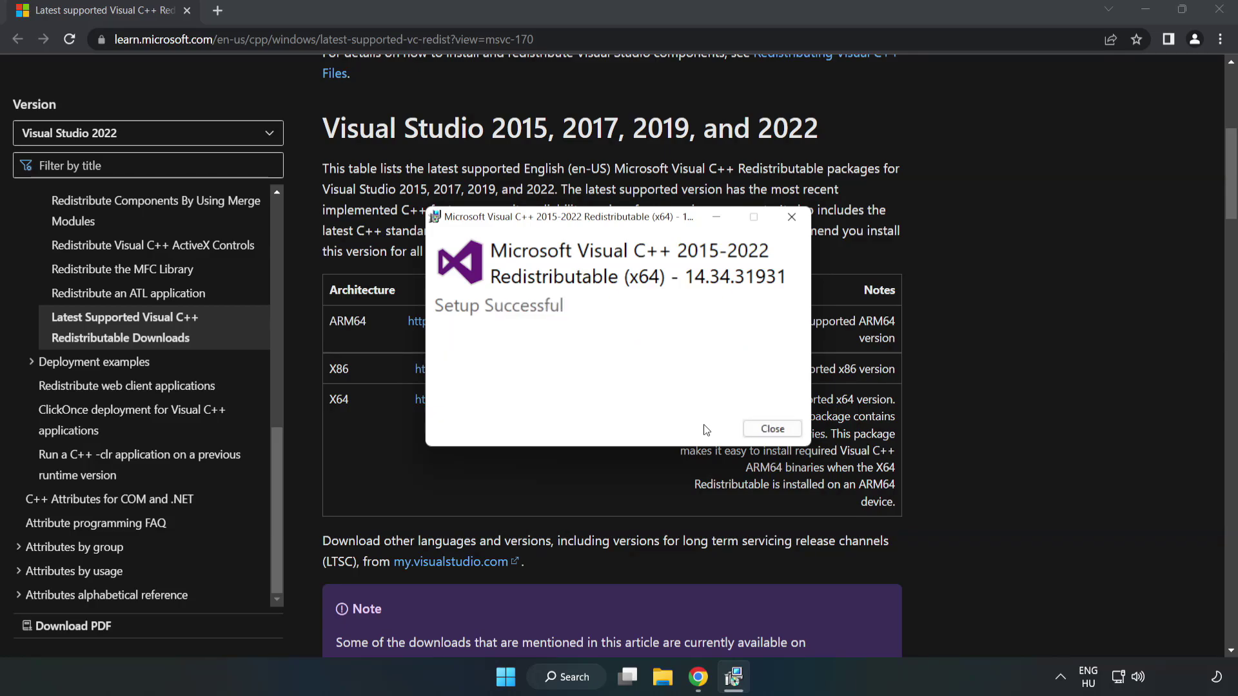
left_click(772, 429)
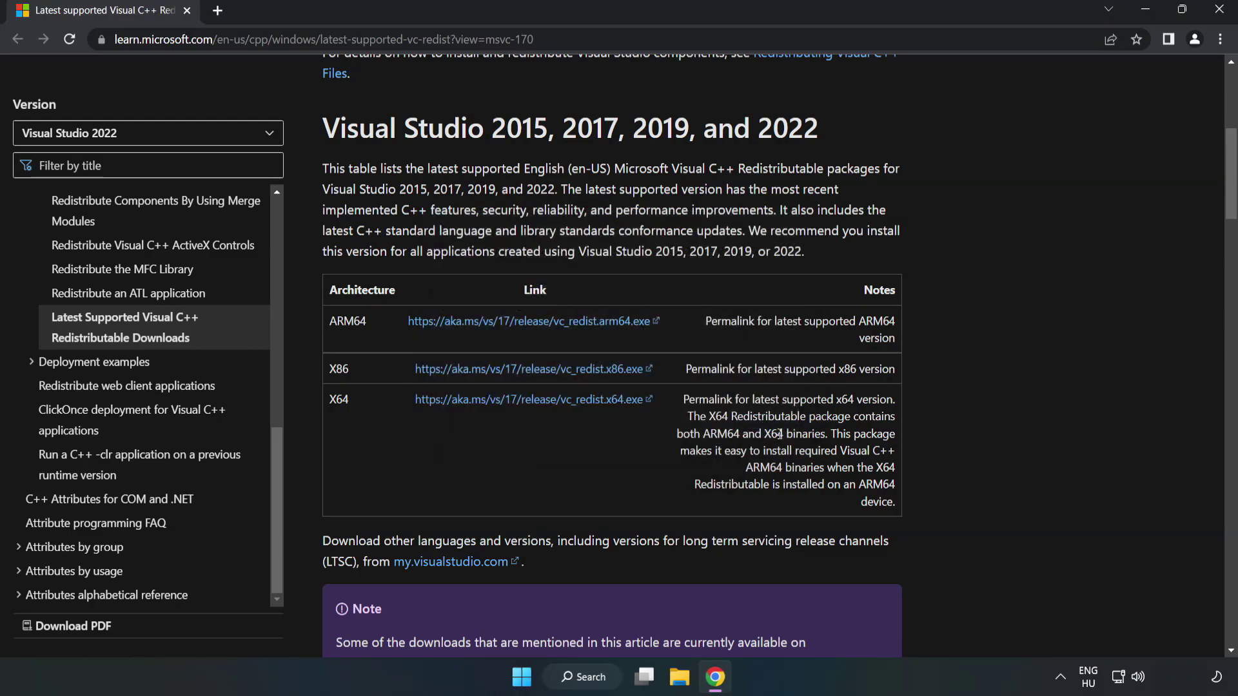
left_click(1220, 14)
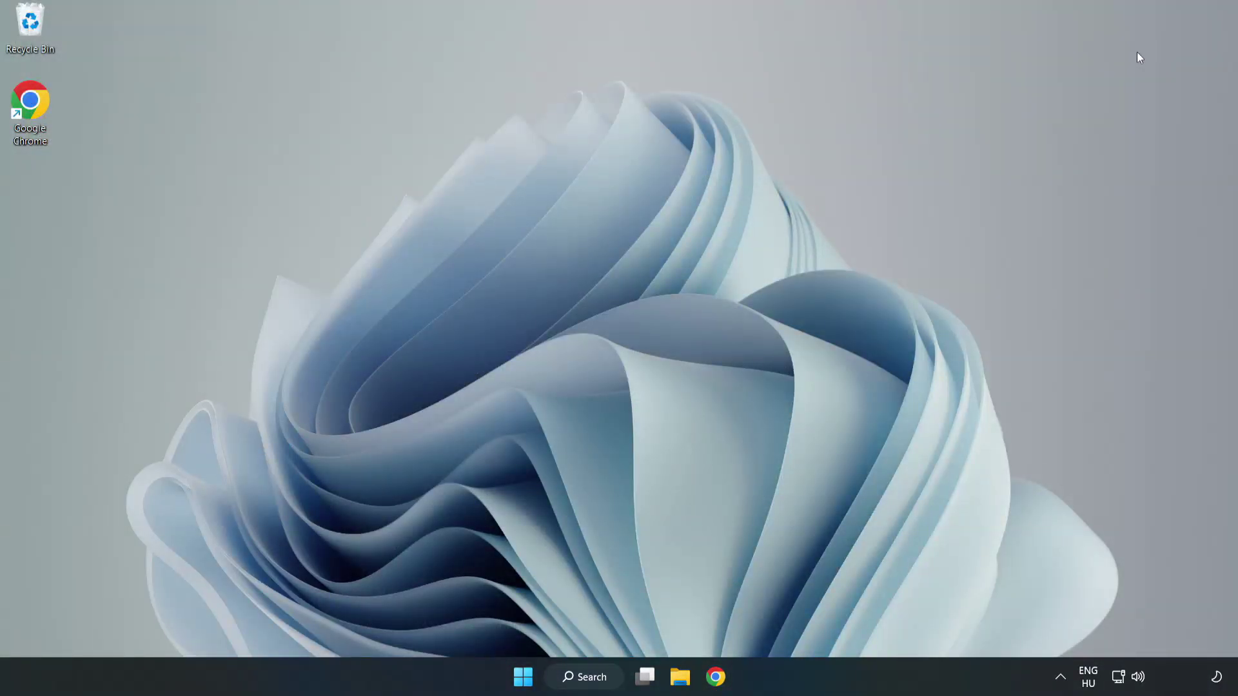
Step: Run the sfc /scannow system file check in Command Prompt opened as administrator, and close the window when the scan finishes
left_click(600, 678)
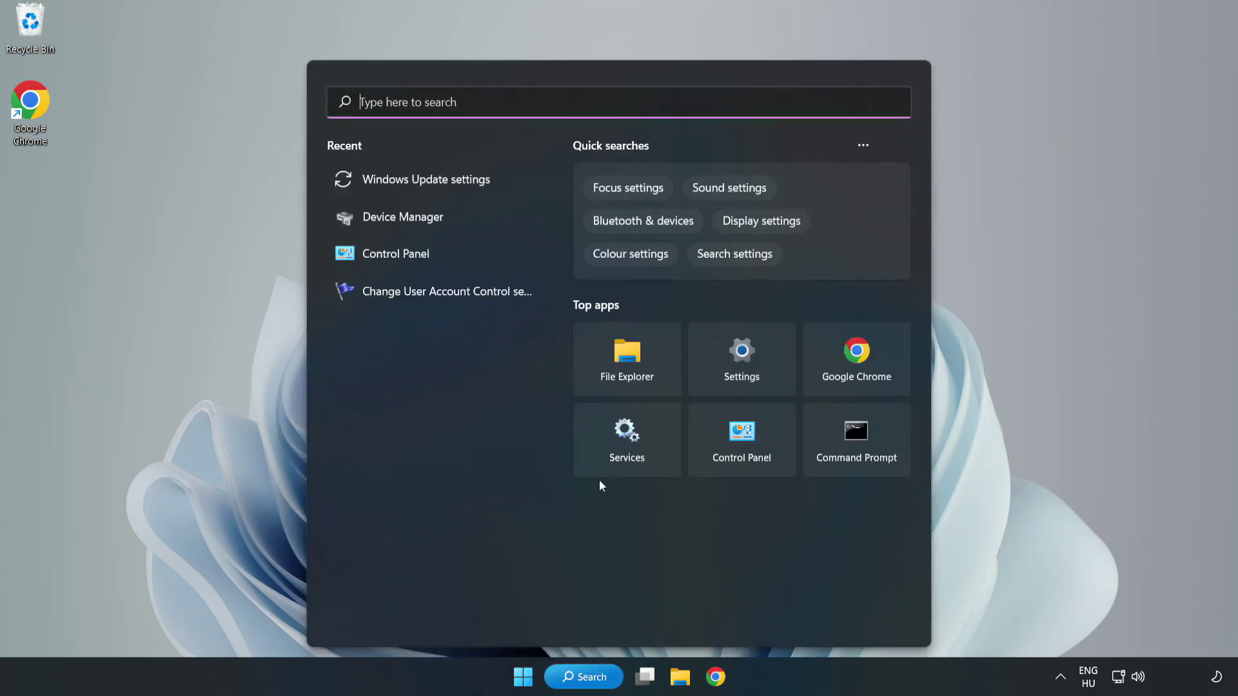
type("cmd")
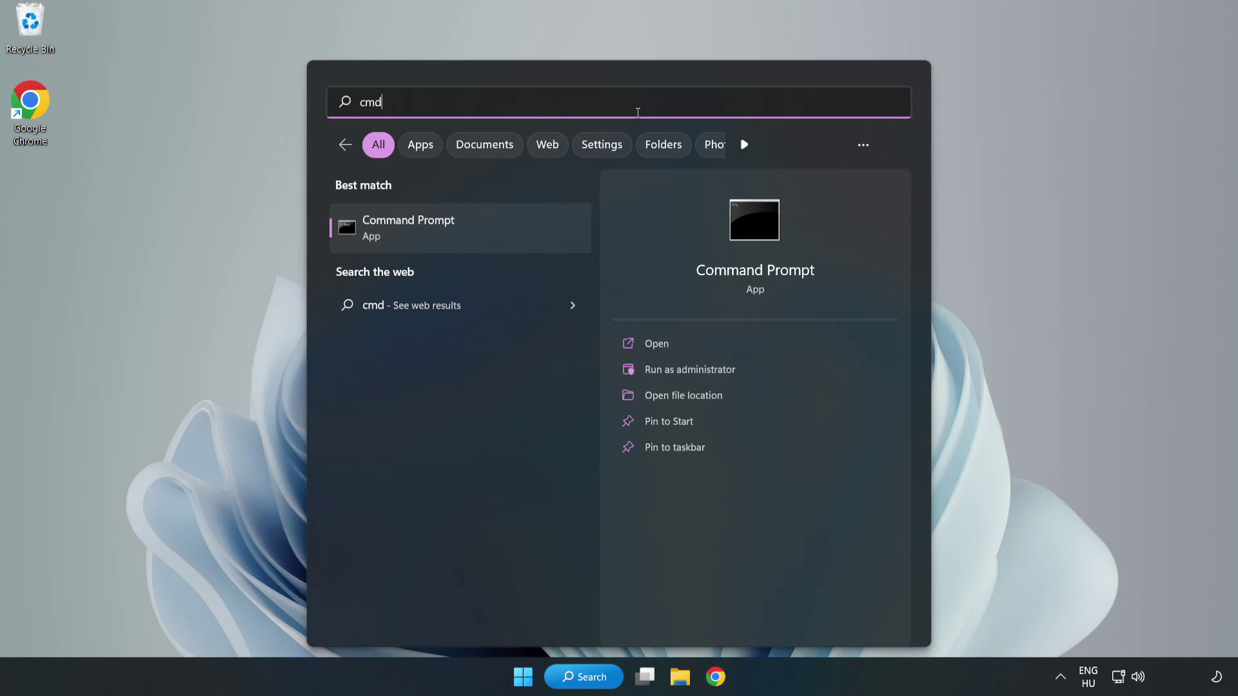
right_click(485, 233)
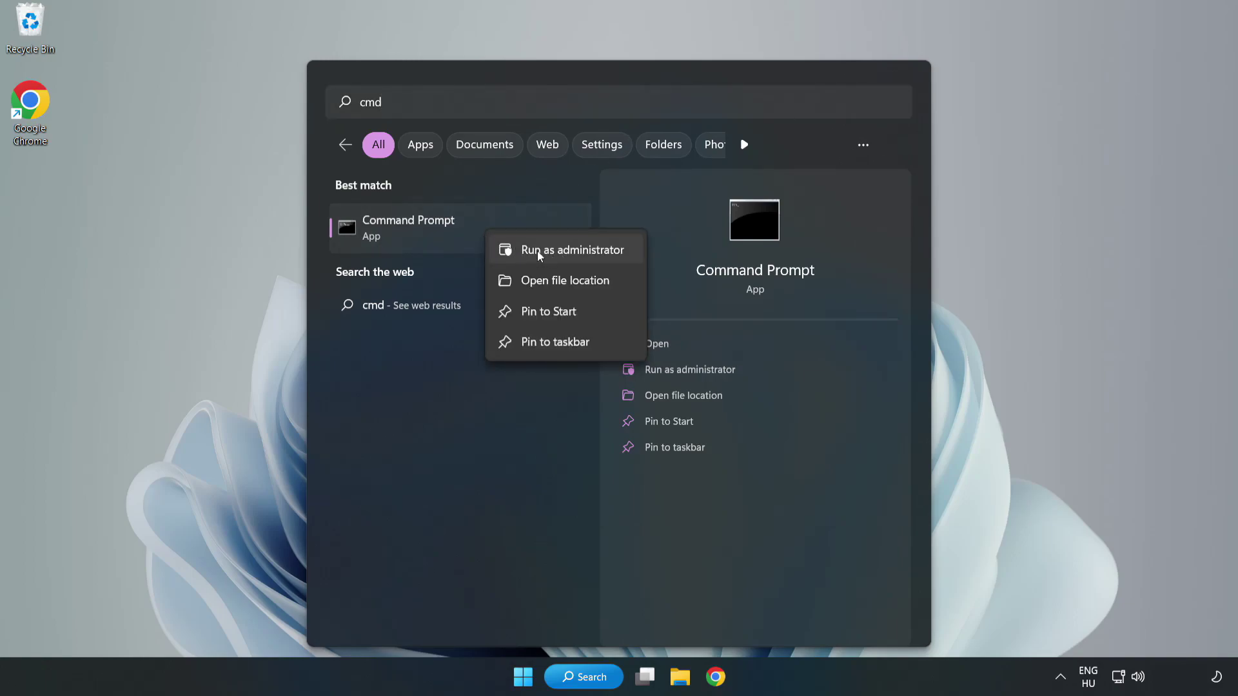
left_click(535, 251)
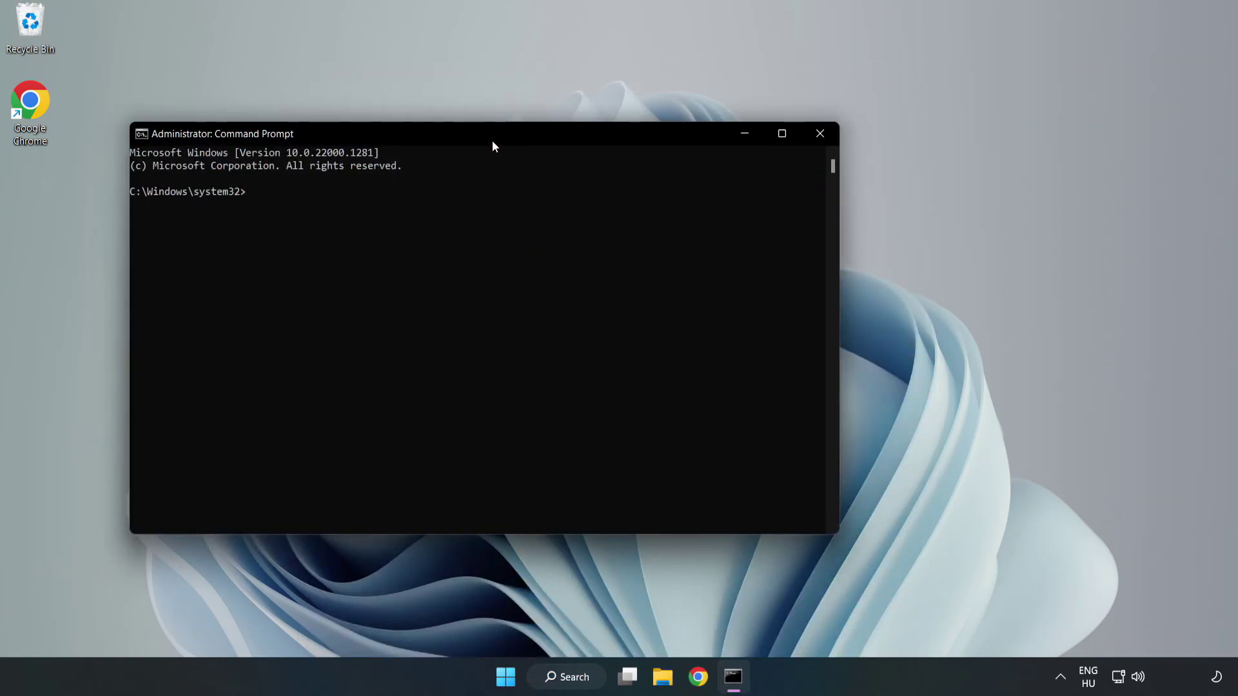
left_click_drag(493, 143, 630, 143)
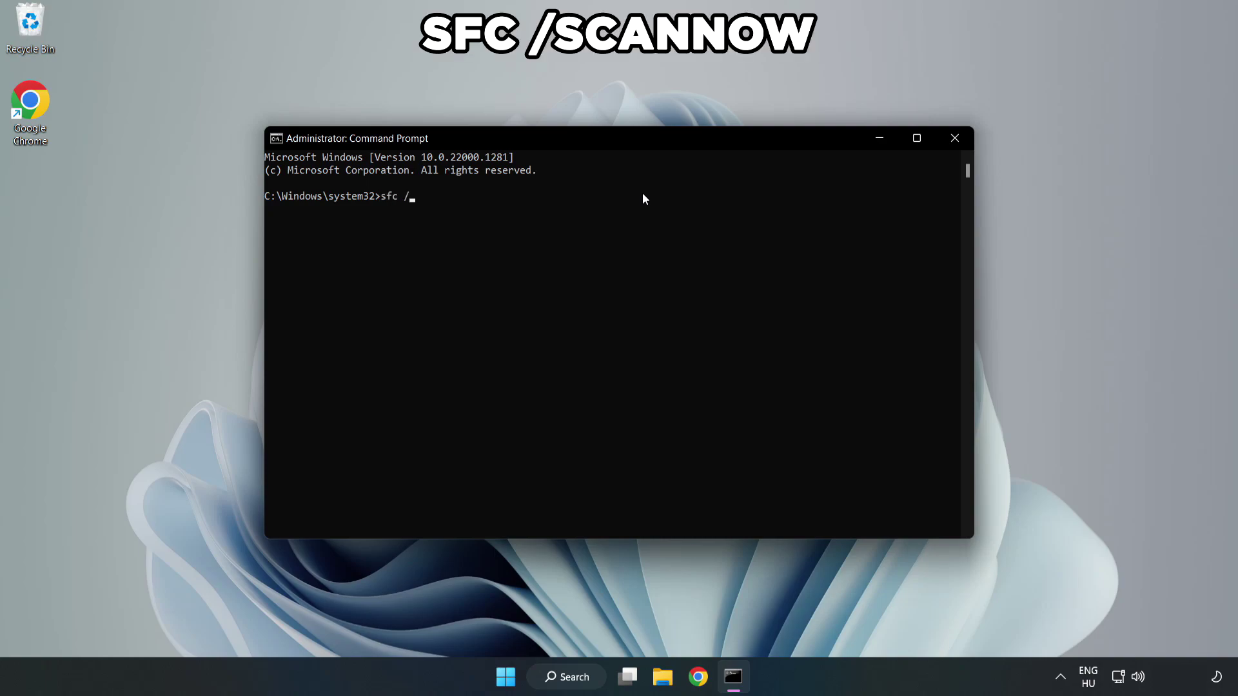
type("sfc /scannow")
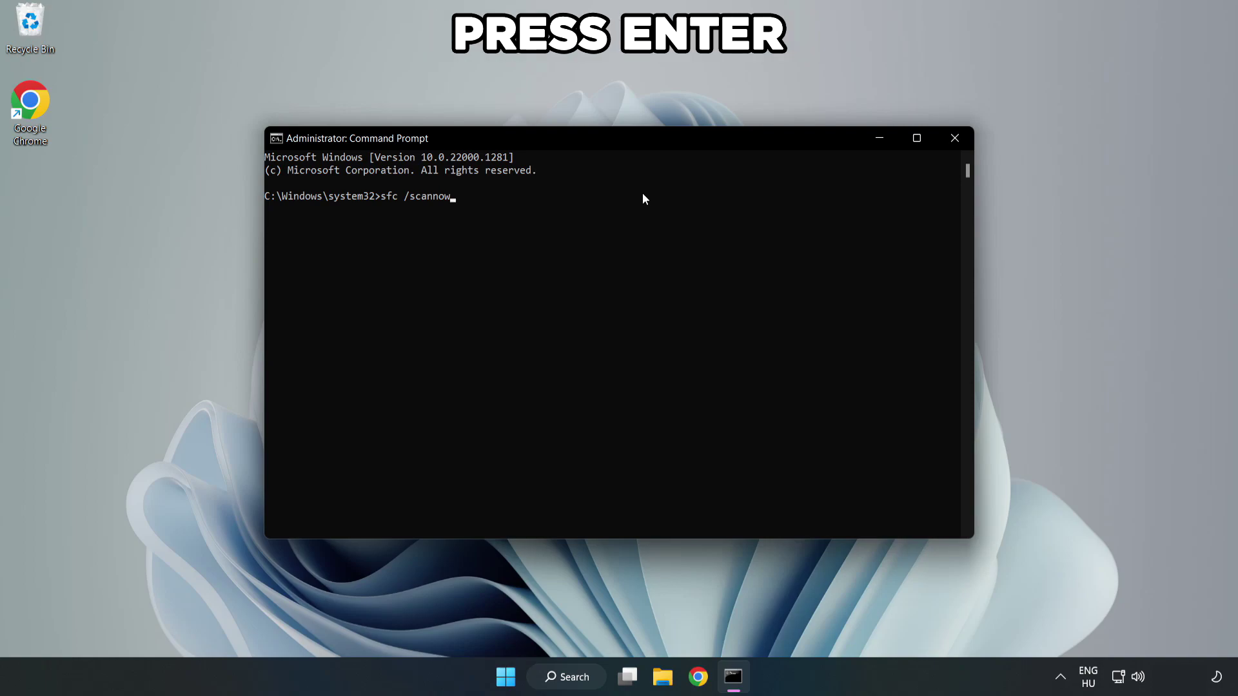
key("Return")
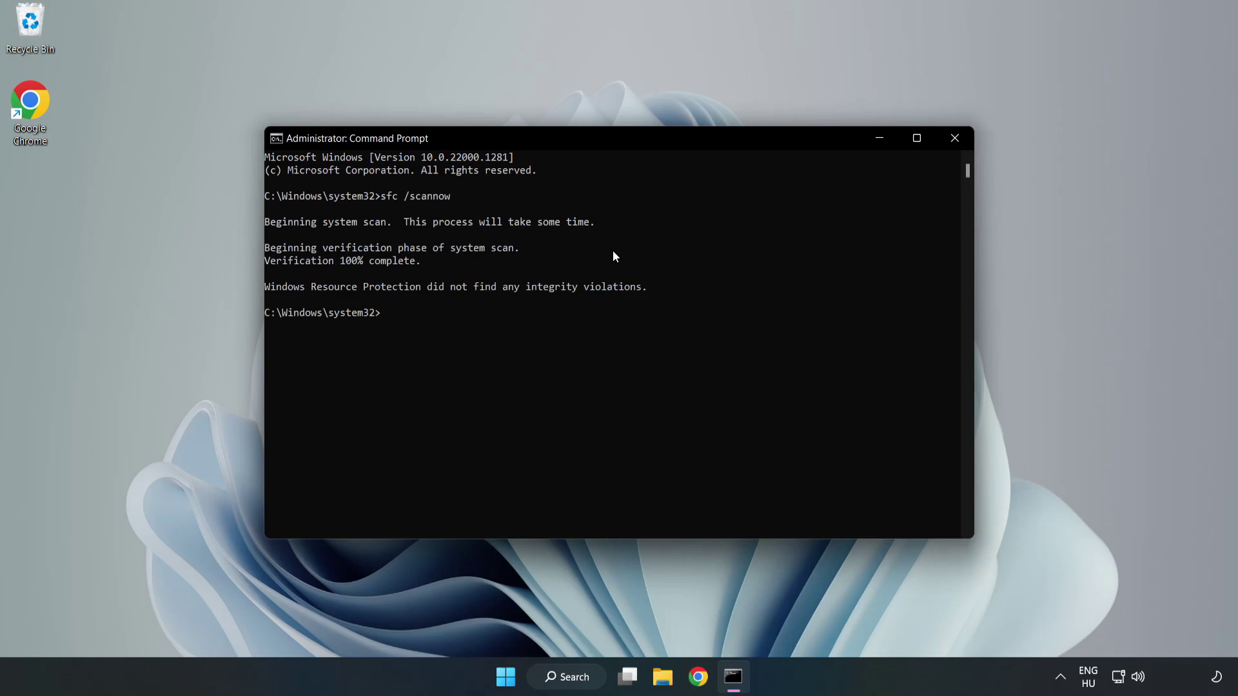
left_click(952, 144)
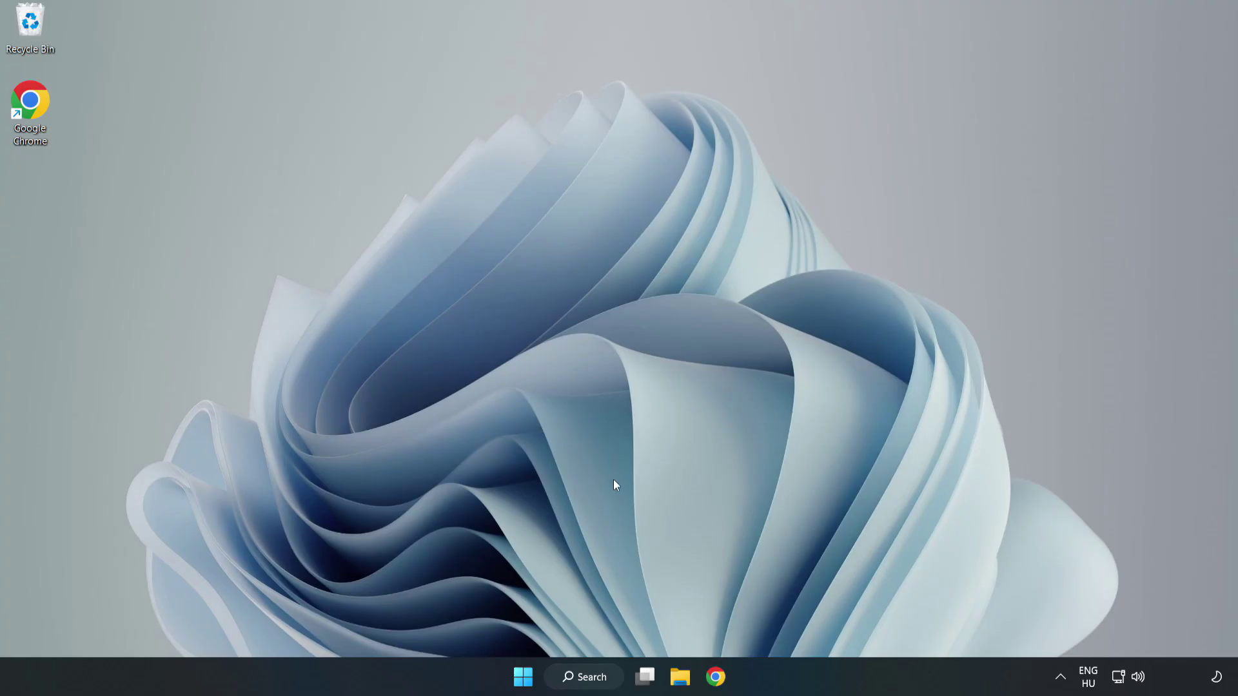
Step: Open Windows Security and go to the Exclusions page within the Virus & threat protection settings
left_click(582, 680)
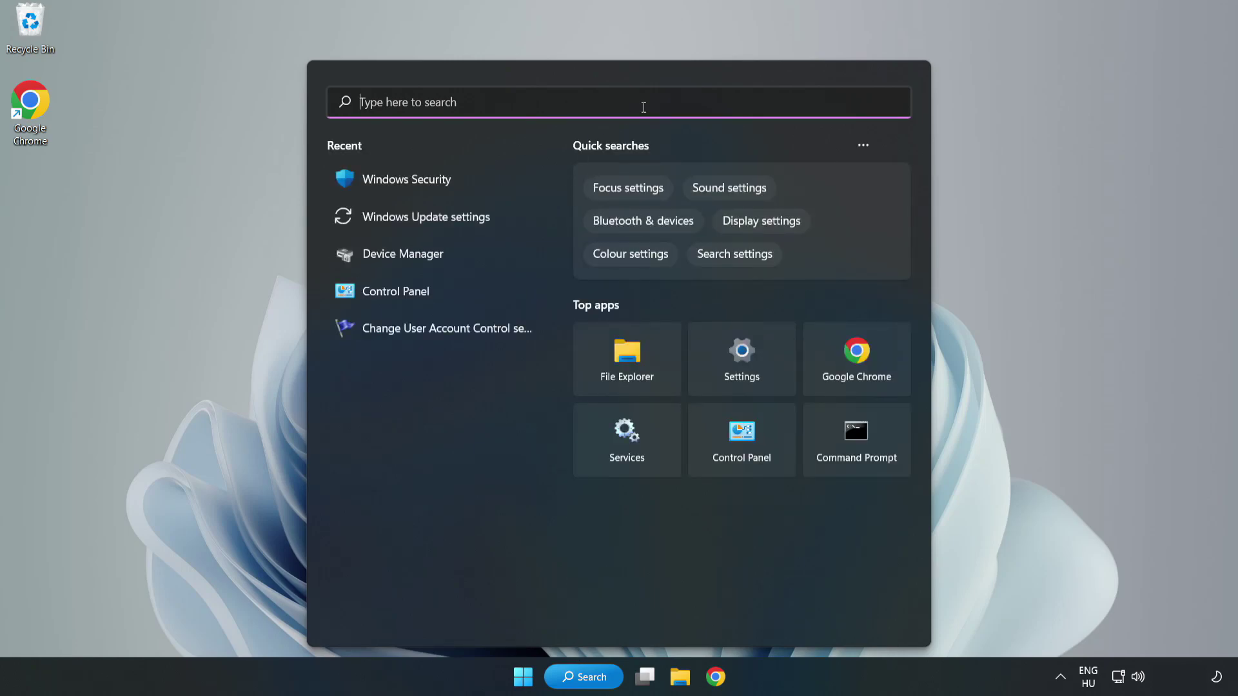
type("sec")
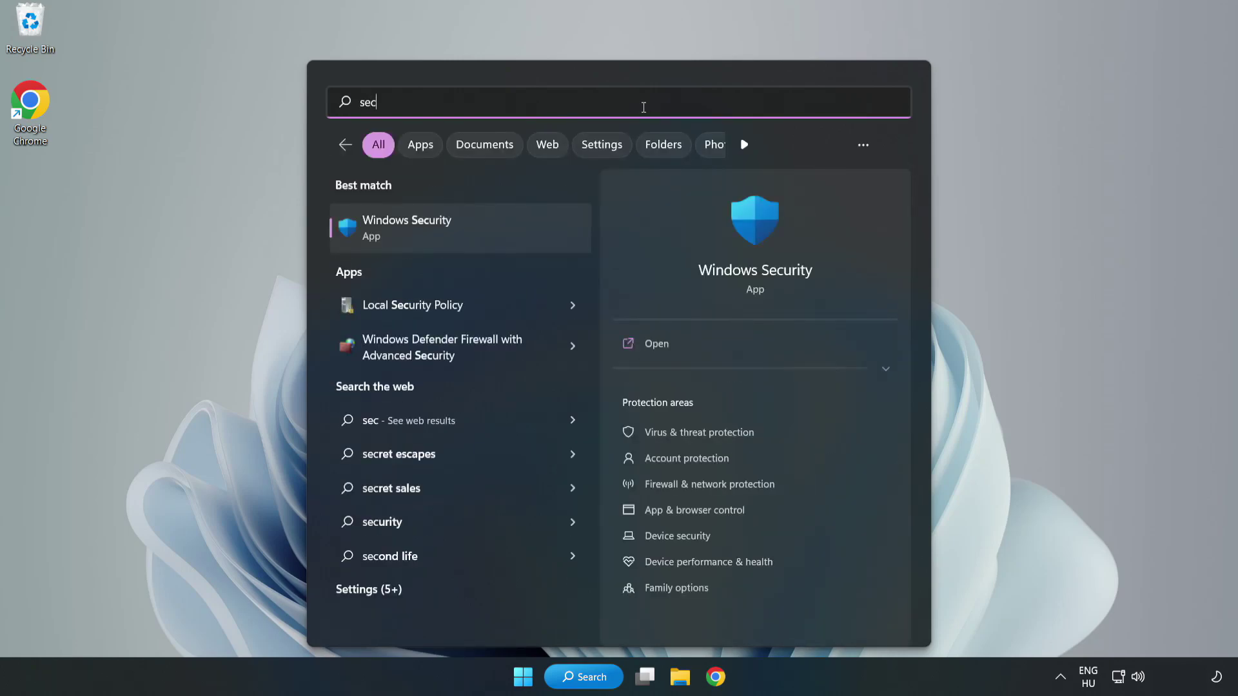
type("urity")
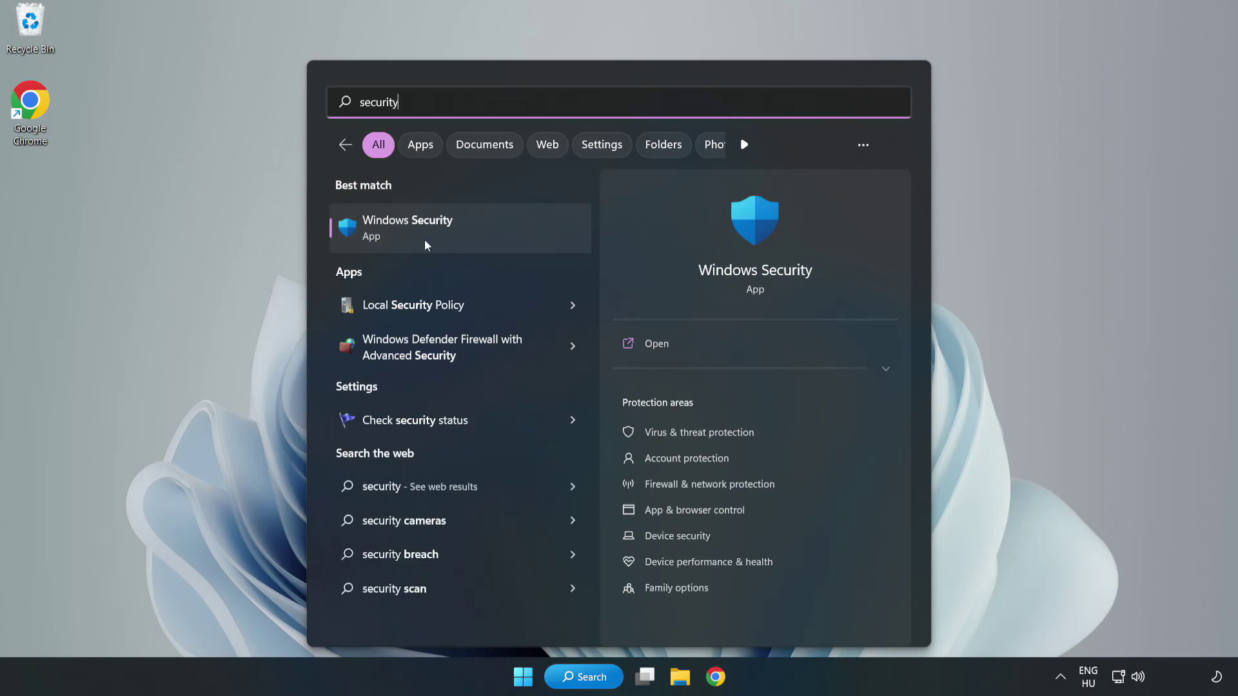
left_click(450, 240)
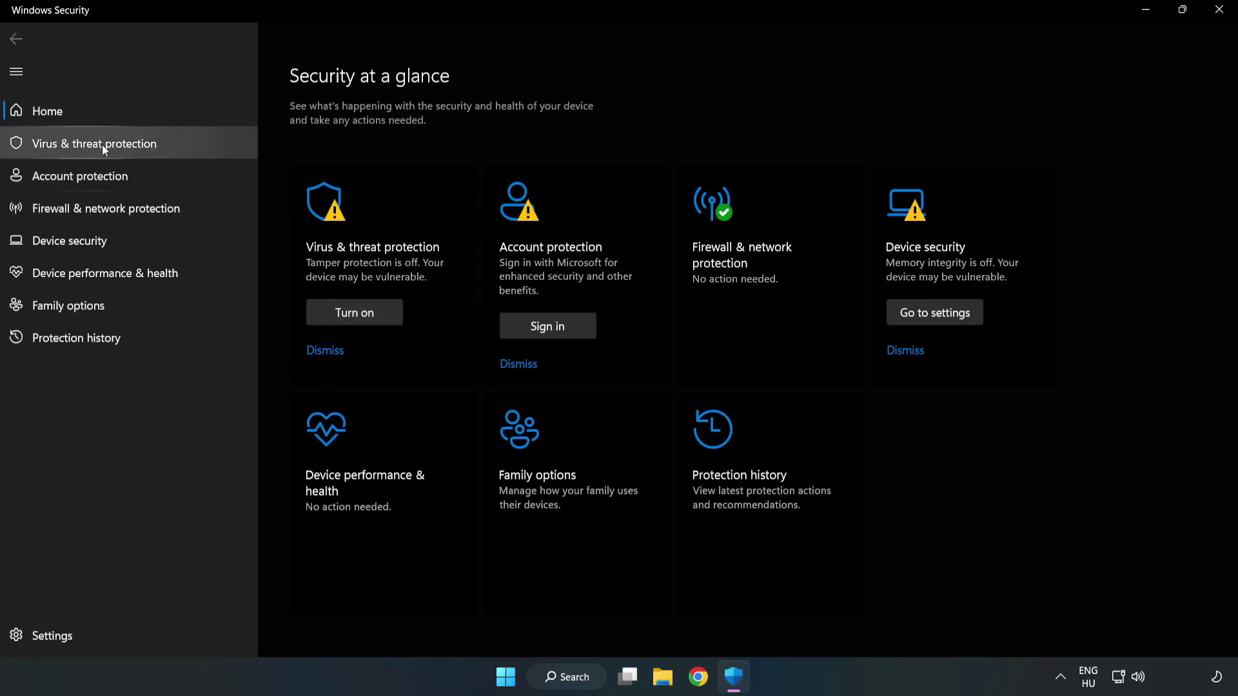
left_click(80, 148)
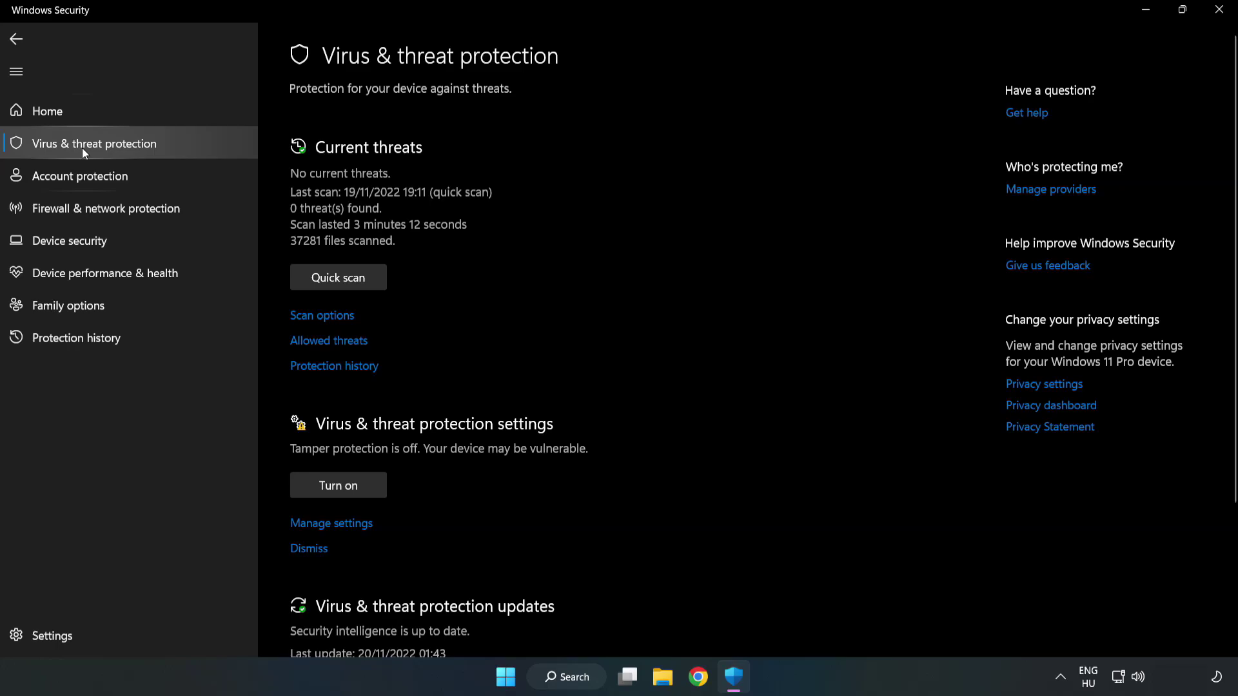
scroll(644, 249, "down", 2)
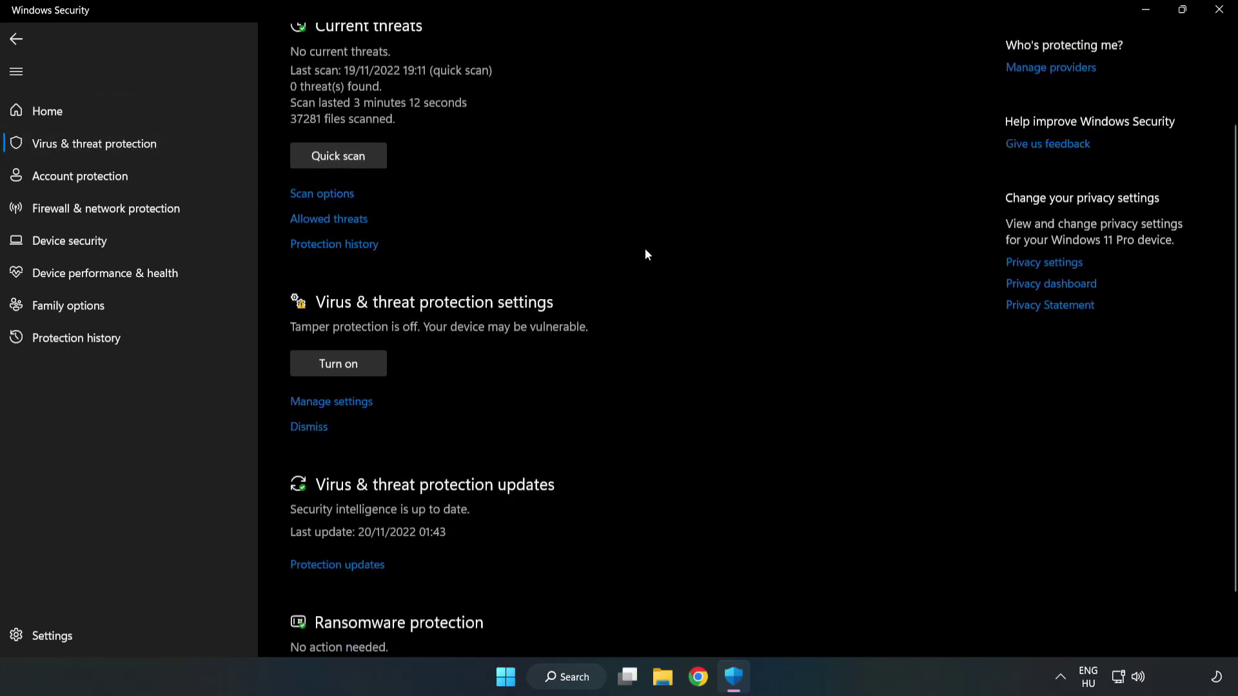
scroll(646, 254, "down", 1)
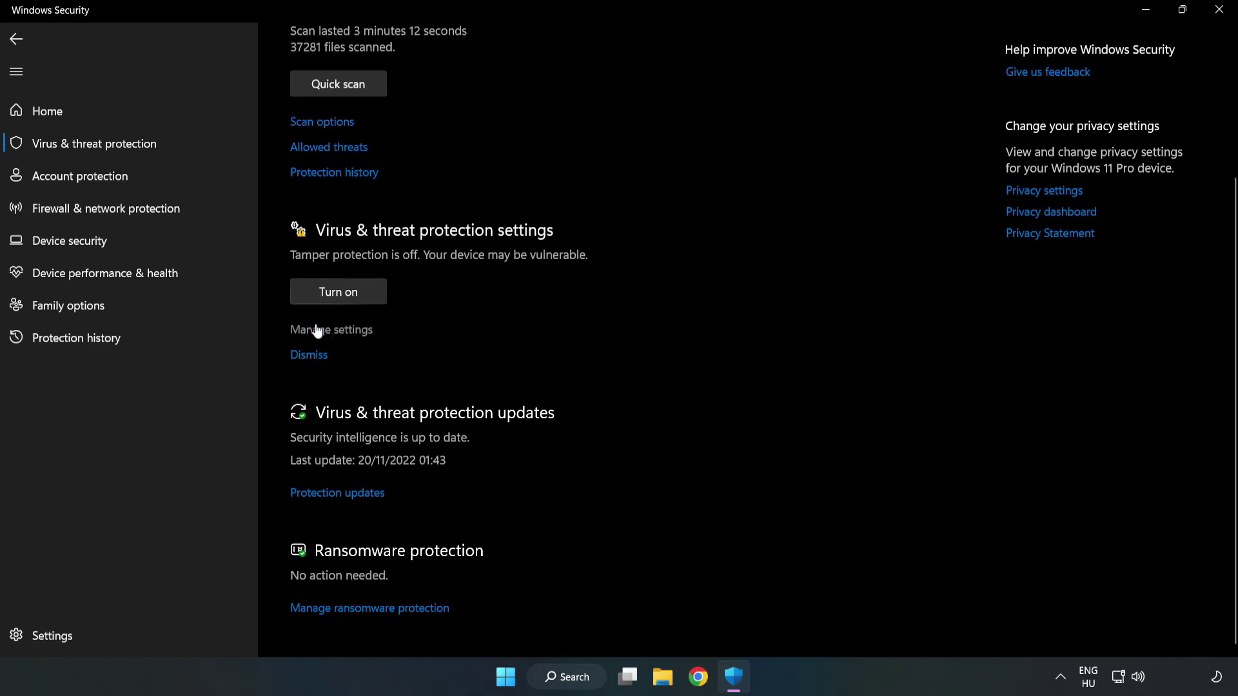
left_click(338, 331)
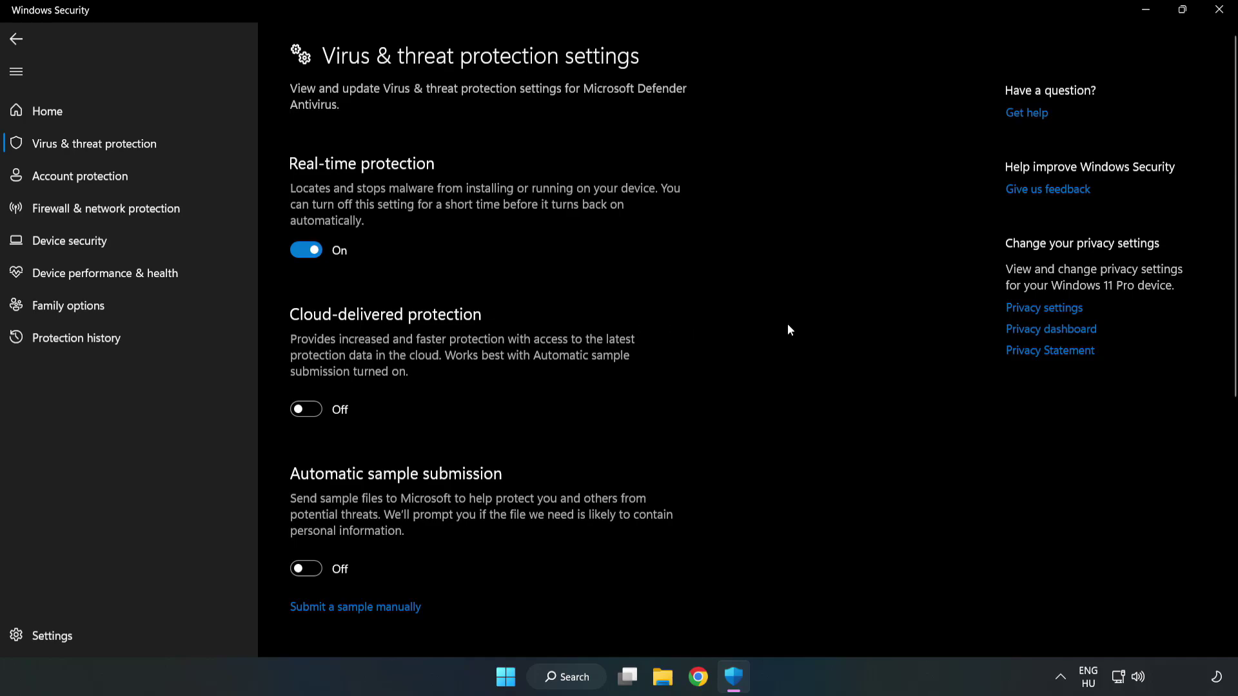
scroll(787, 325, "down", 6)
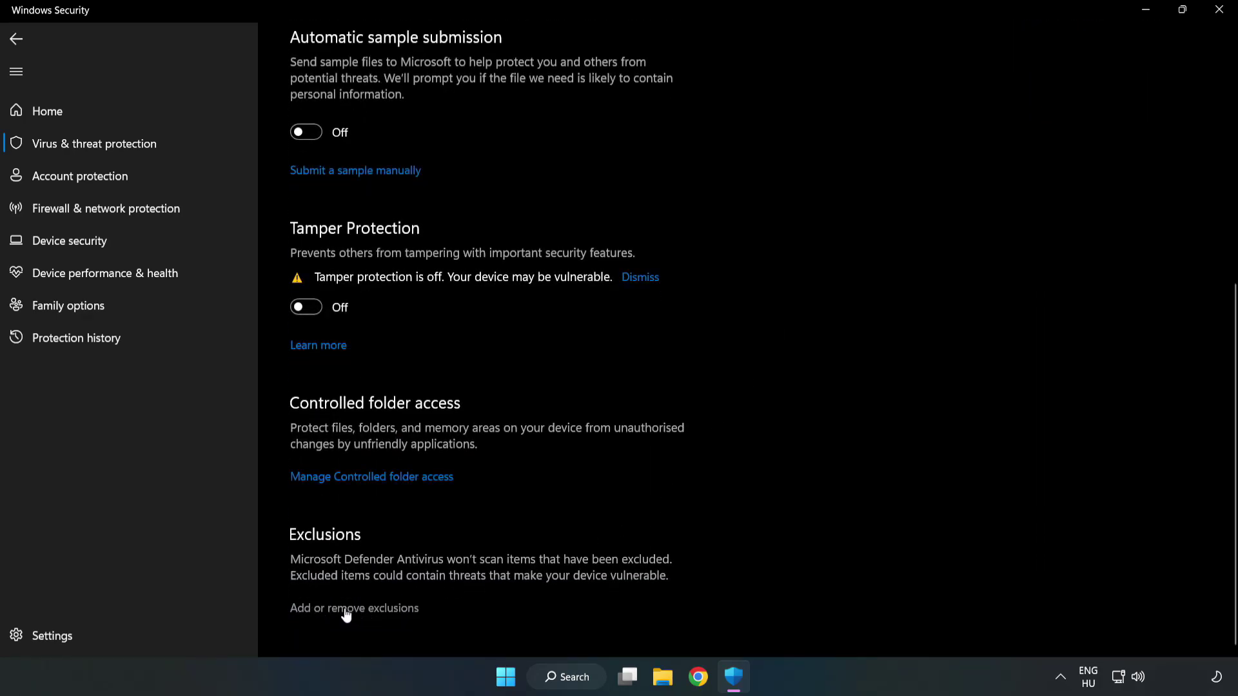
left_click(365, 609)
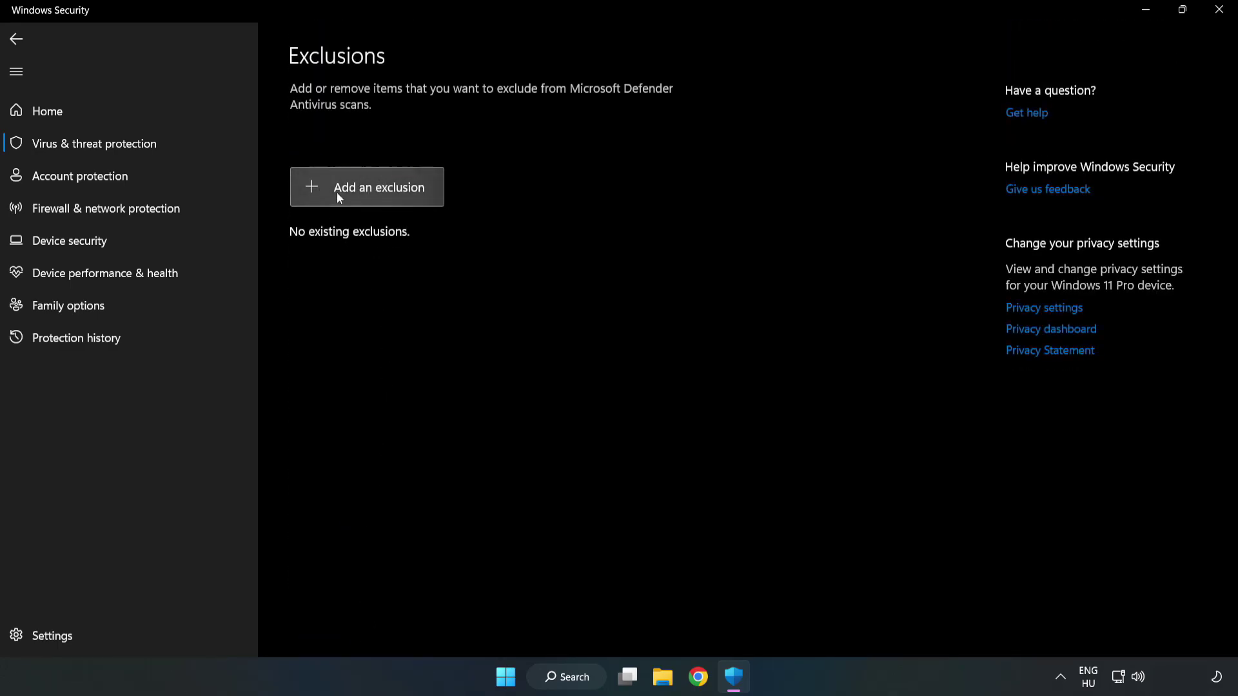
Step: Add the NOT WORKING APP file from C:\Program Files (x86)\NOT WORKING APP as a file exclusion from antivirus scans, and close Windows Security
left_click(379, 196)
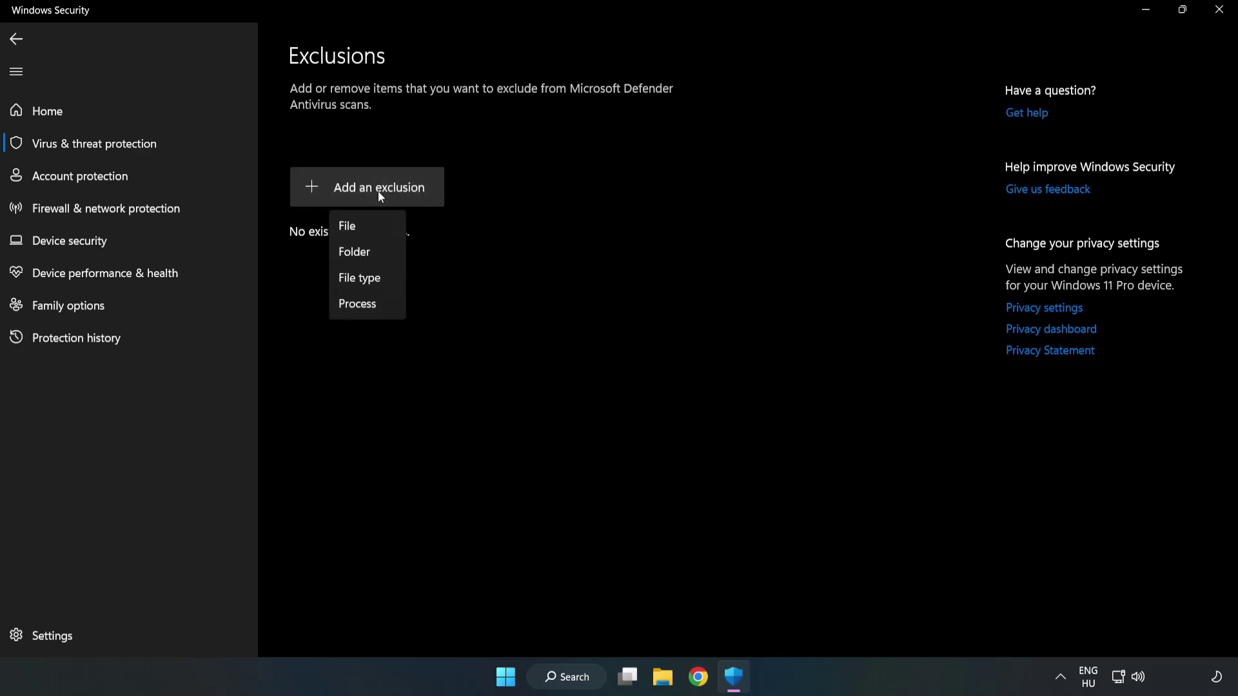
left_click(352, 227)
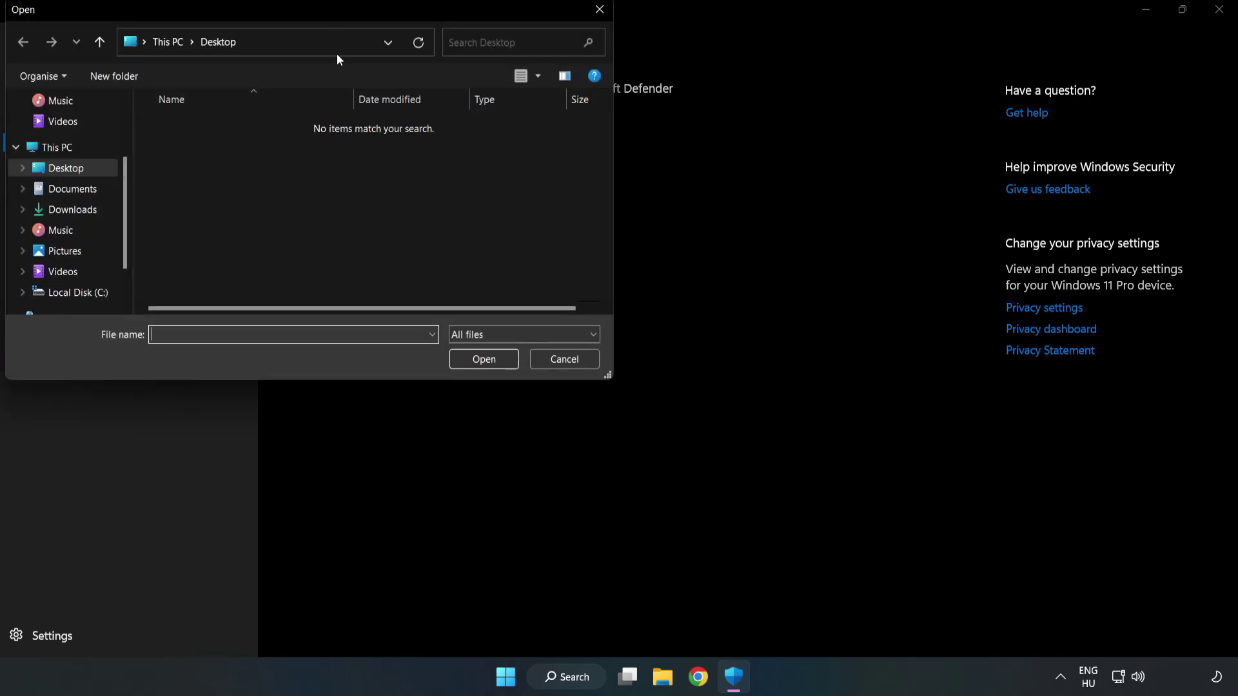
left_click_drag(335, 11, 570, 137)
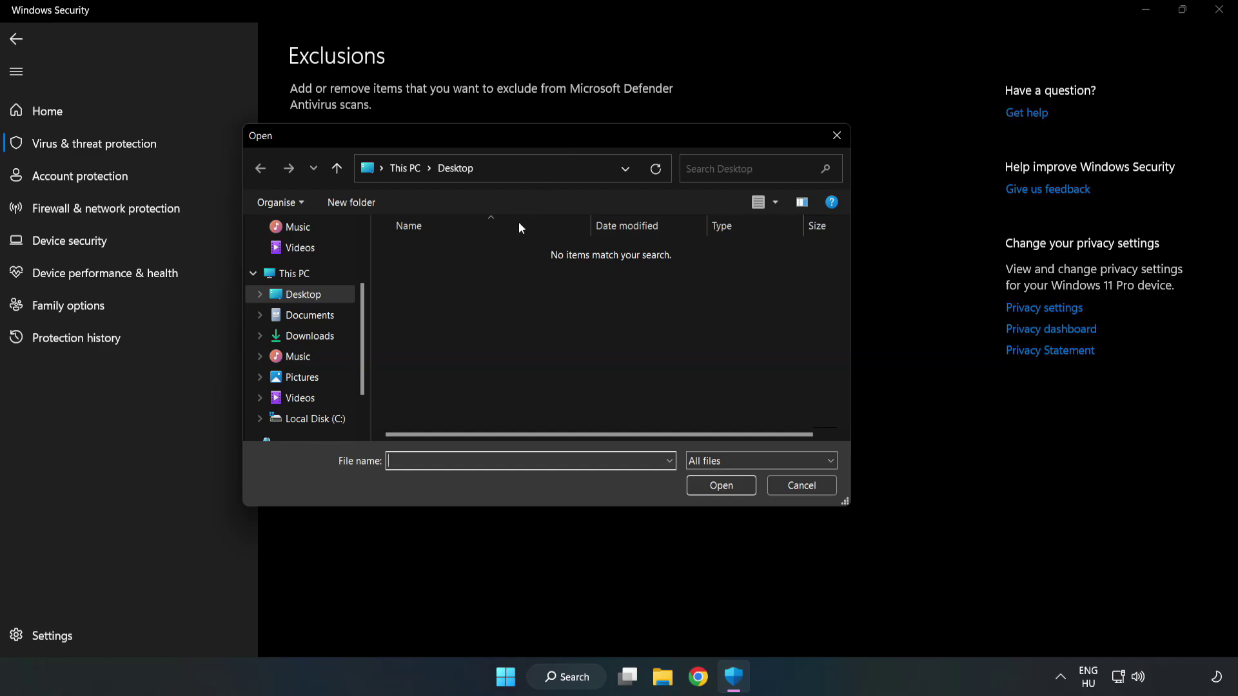
left_click(316, 419)
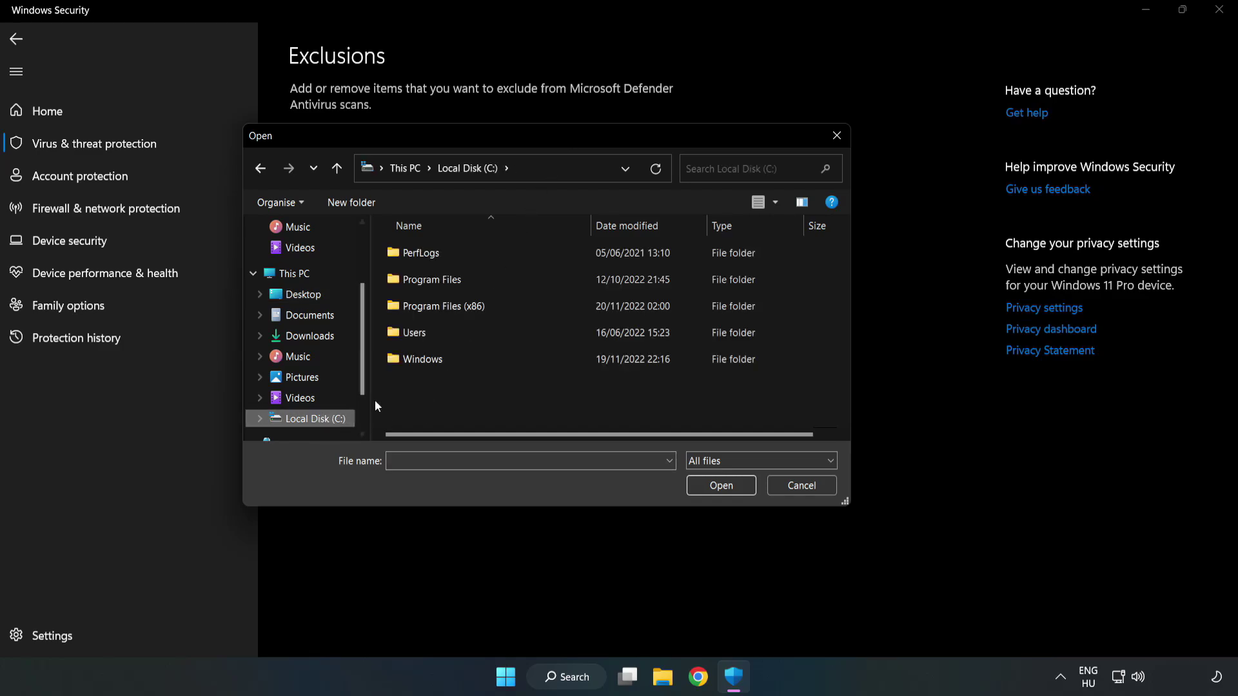
double_click(486, 307)
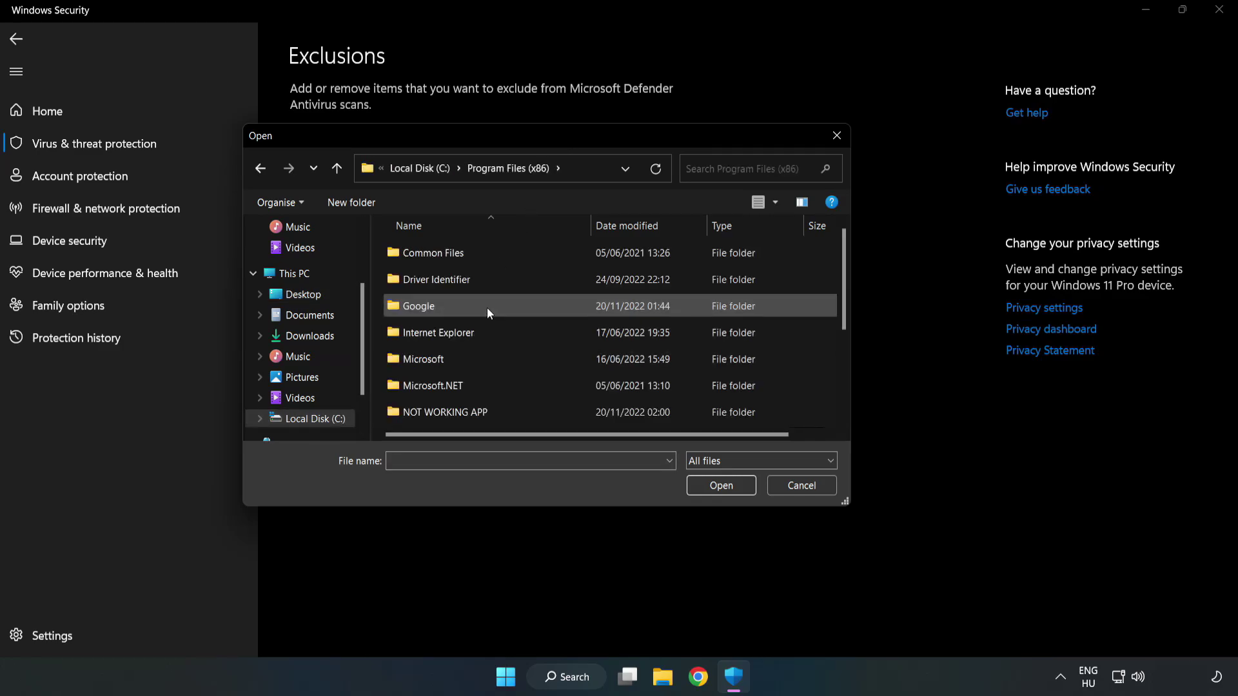
double_click(486, 412)
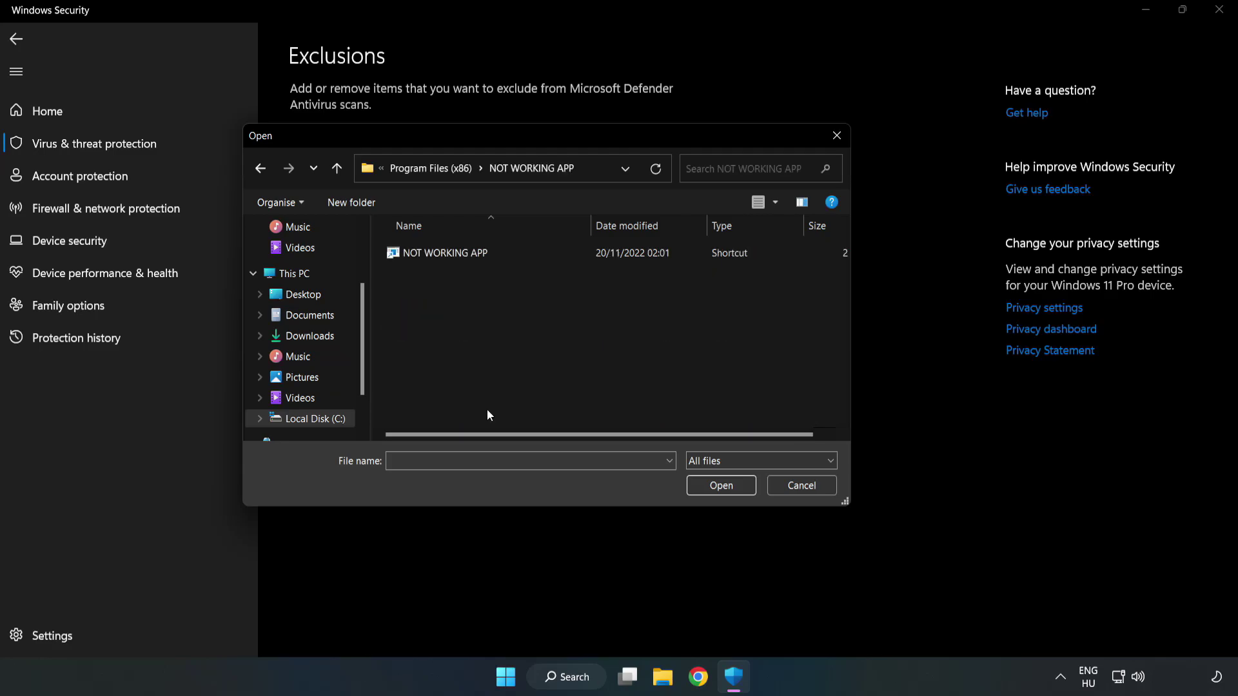
left_click(438, 253)
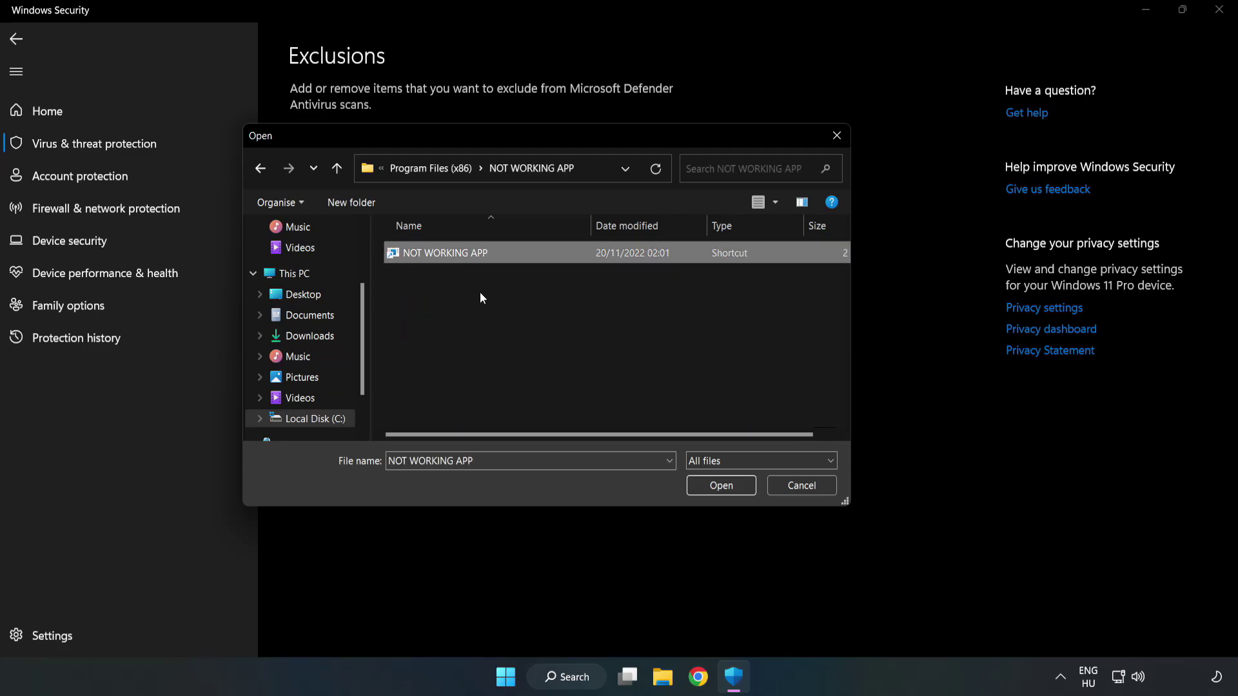
left_click(720, 487)
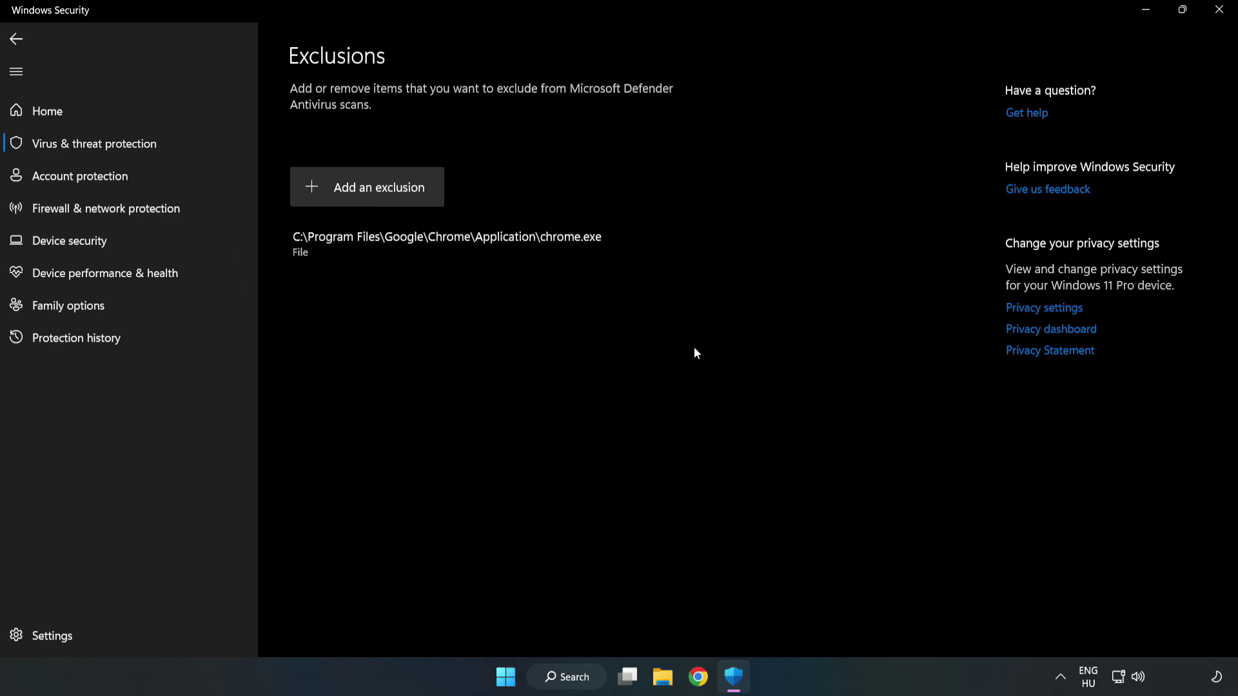
left_click(1218, 12)
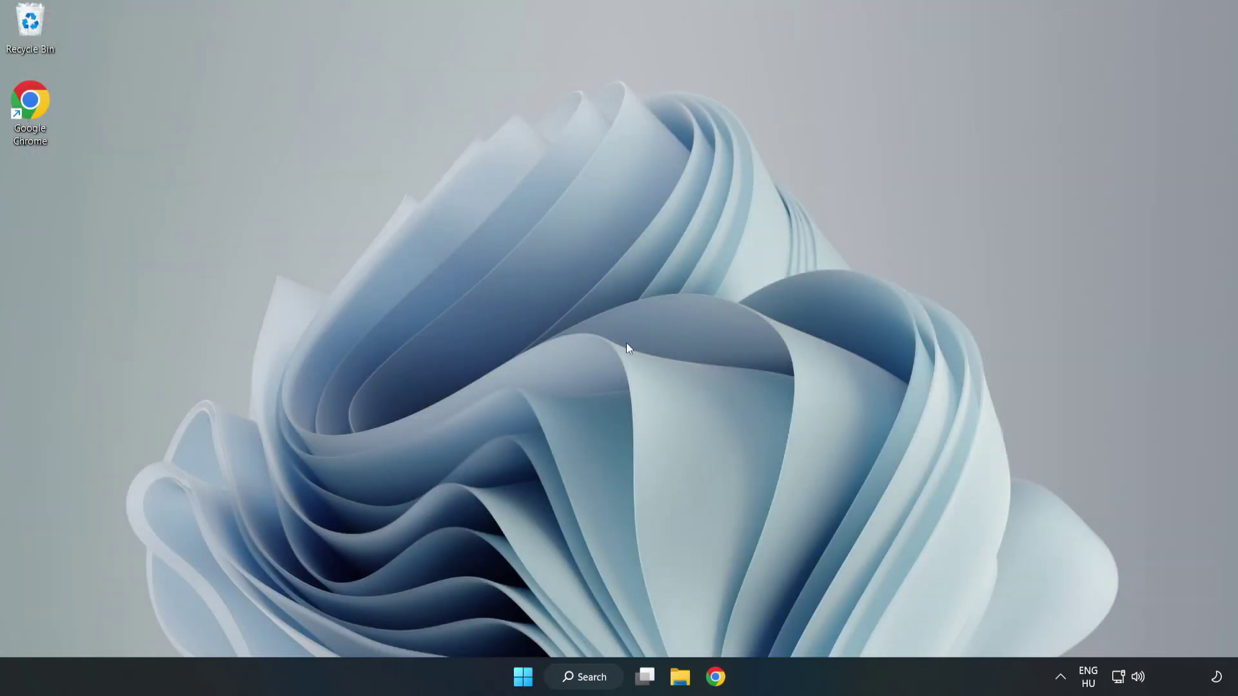
Step: Bring up the computer's power options from the desktop
left_click(523, 677)
left_click(820, 621)
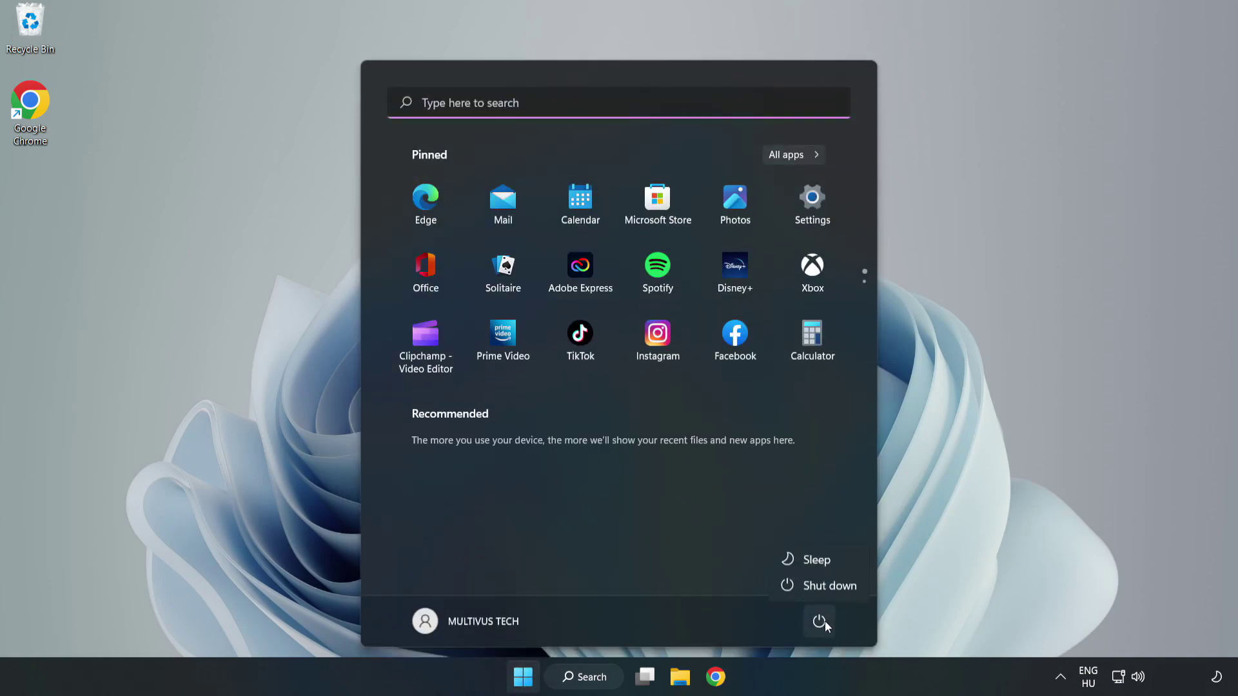